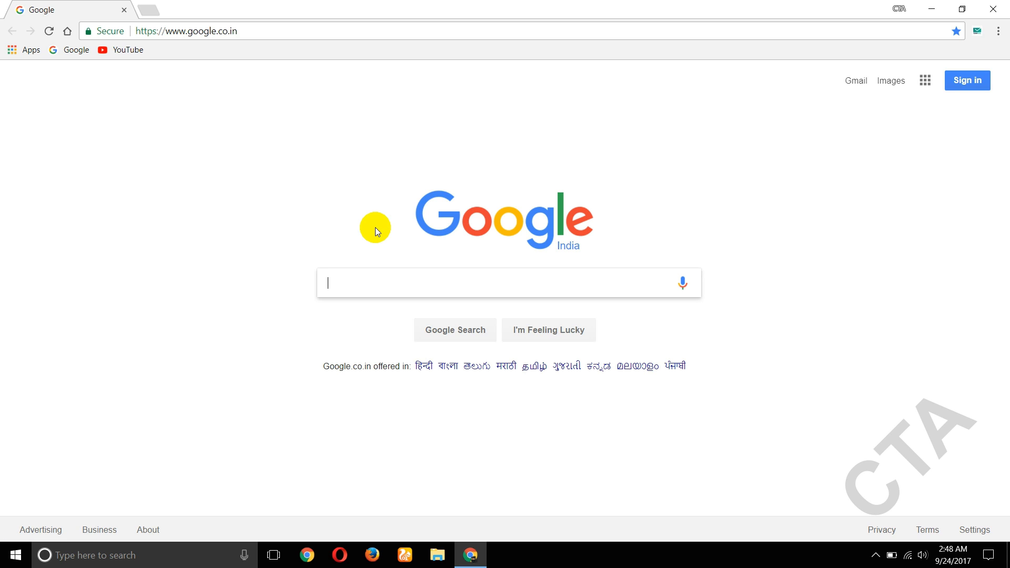
- Search Google for 'freenom' to reach the Freenom website
text(free)
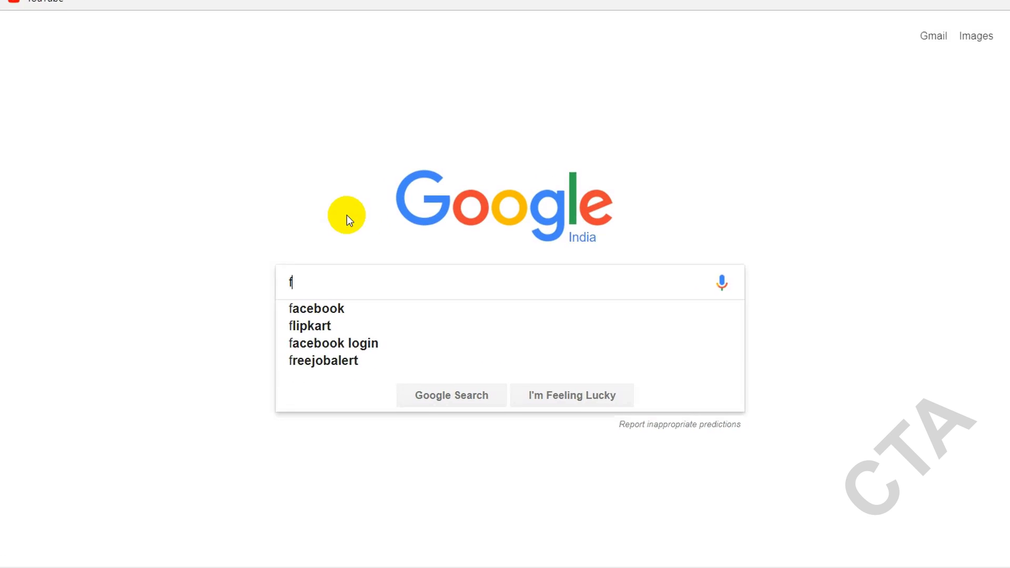
text(nom)
key(Return)
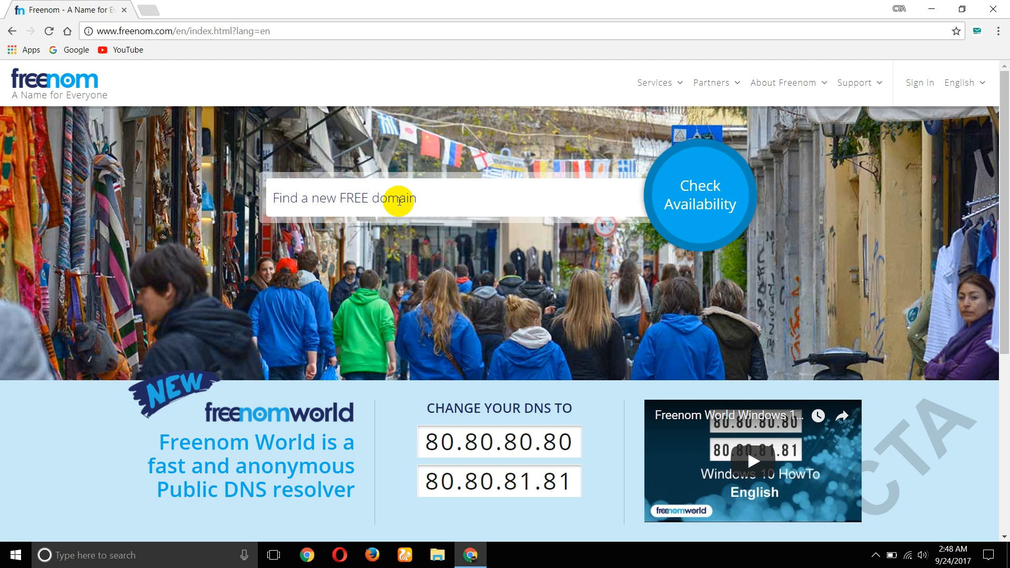
- Check availability of 'cooltechacademy' and scroll down to the free .ga, .cf and .gq options
click(399, 201)
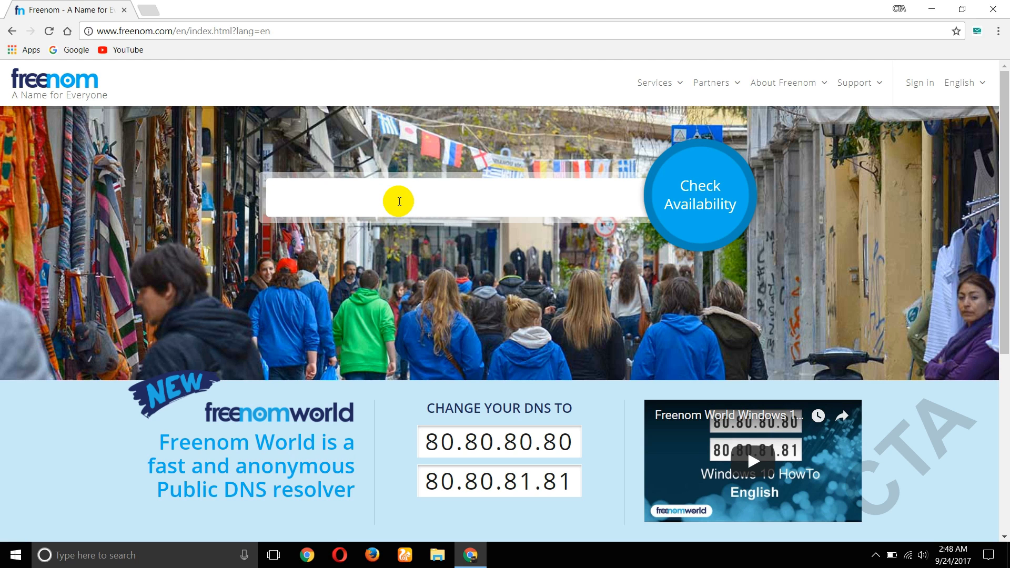
text(coo)
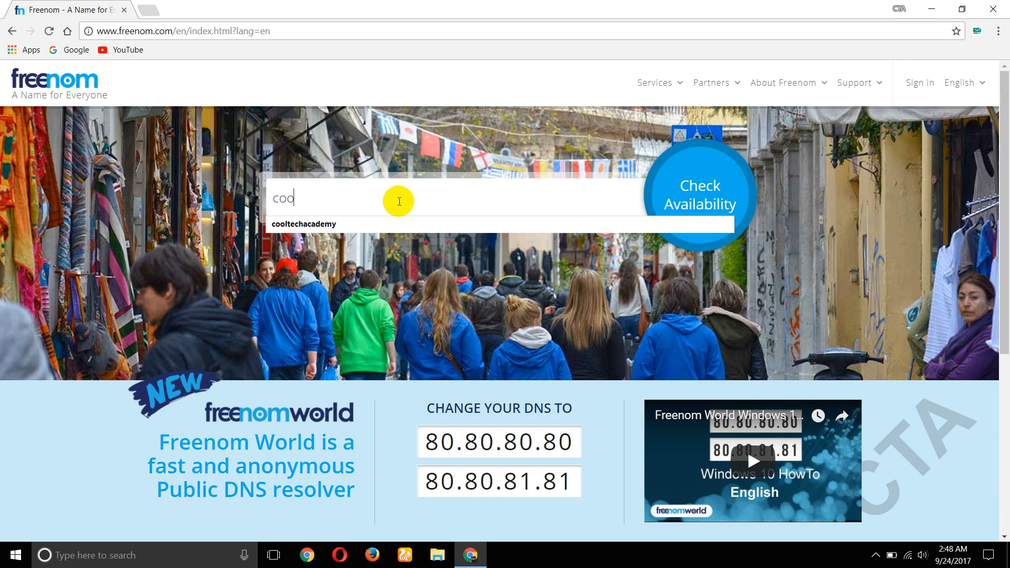
text(ltechacademy)
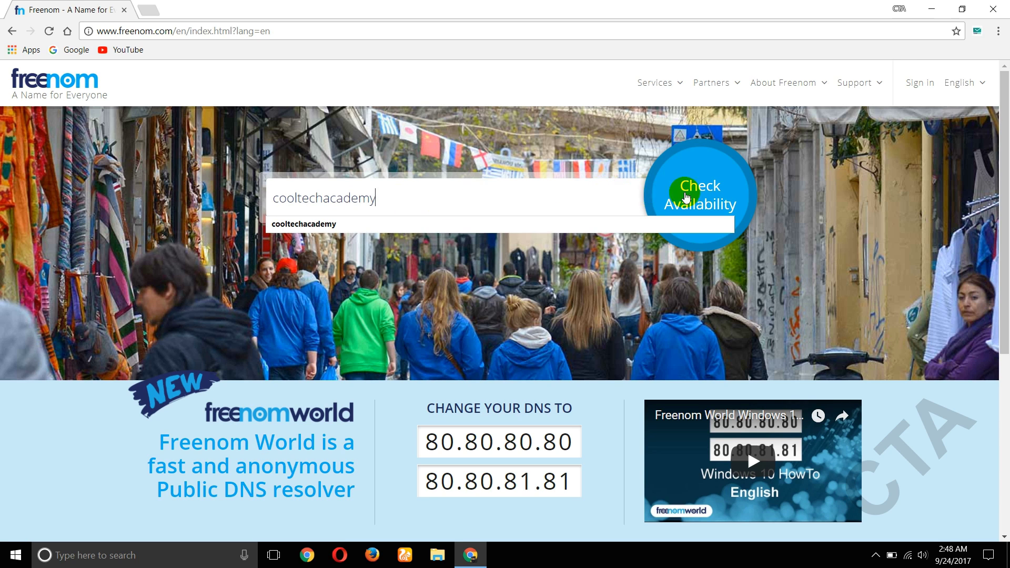
click(682, 189)
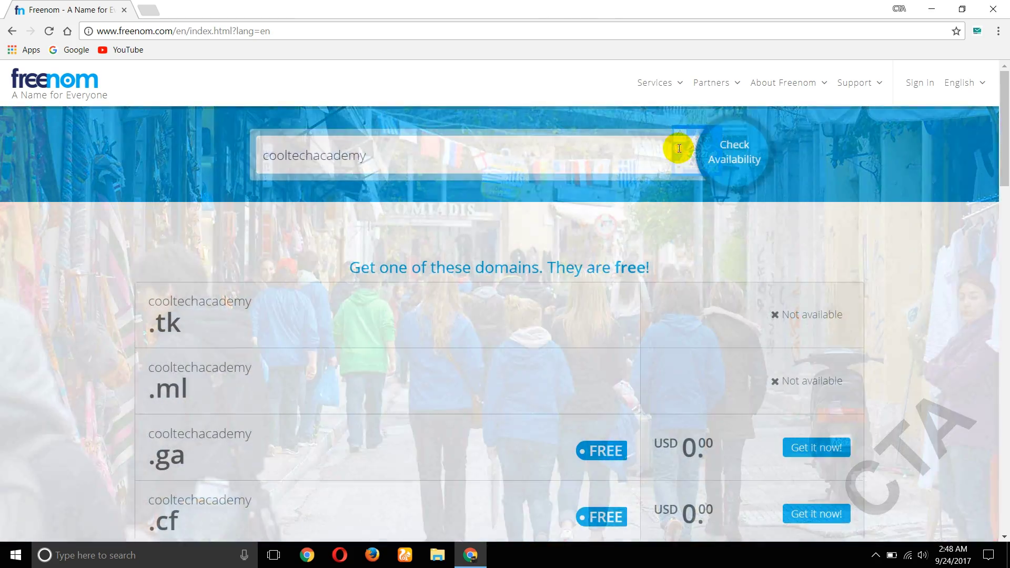
scroll(391, 370, down, 4)
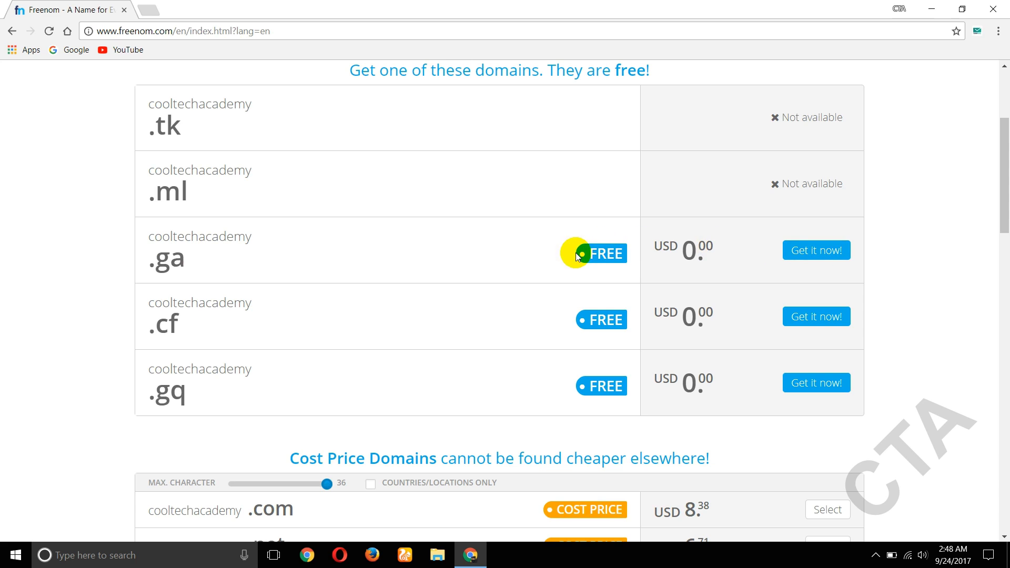
- Add cooltechacademy.ga to the cart and check out with a 12 Months @ FREE period
click(816, 253)
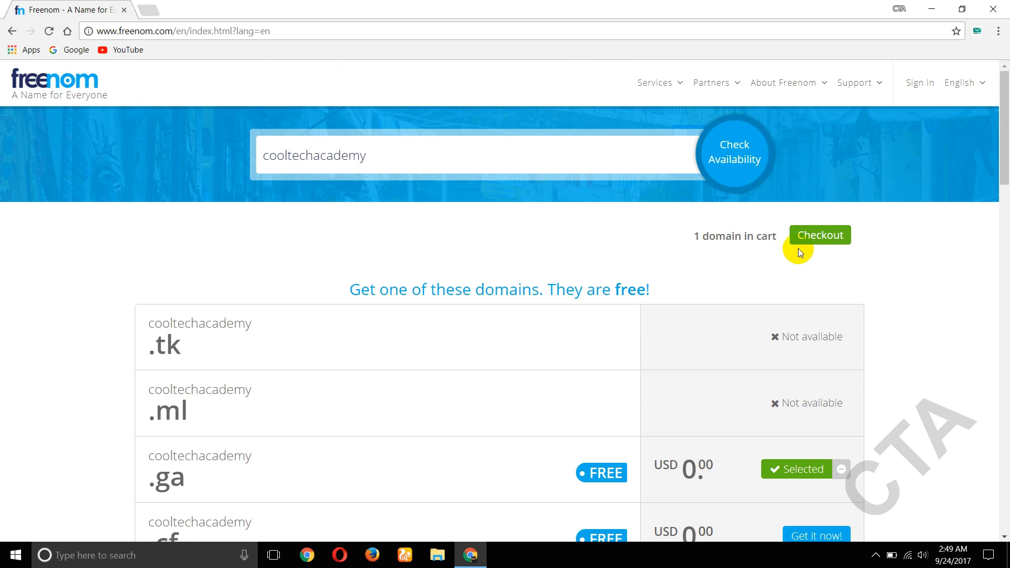
click(834, 241)
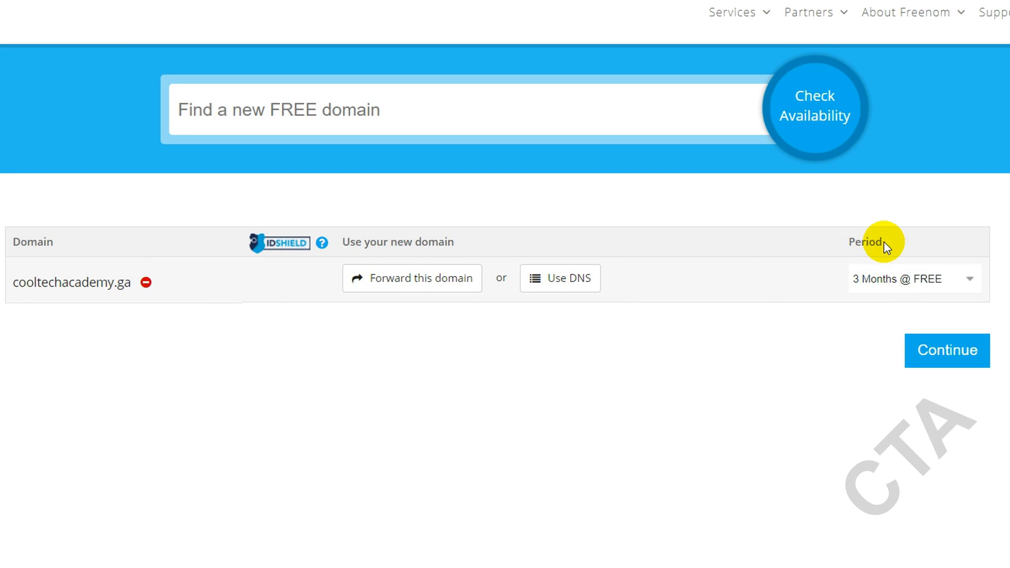
click(952, 281)
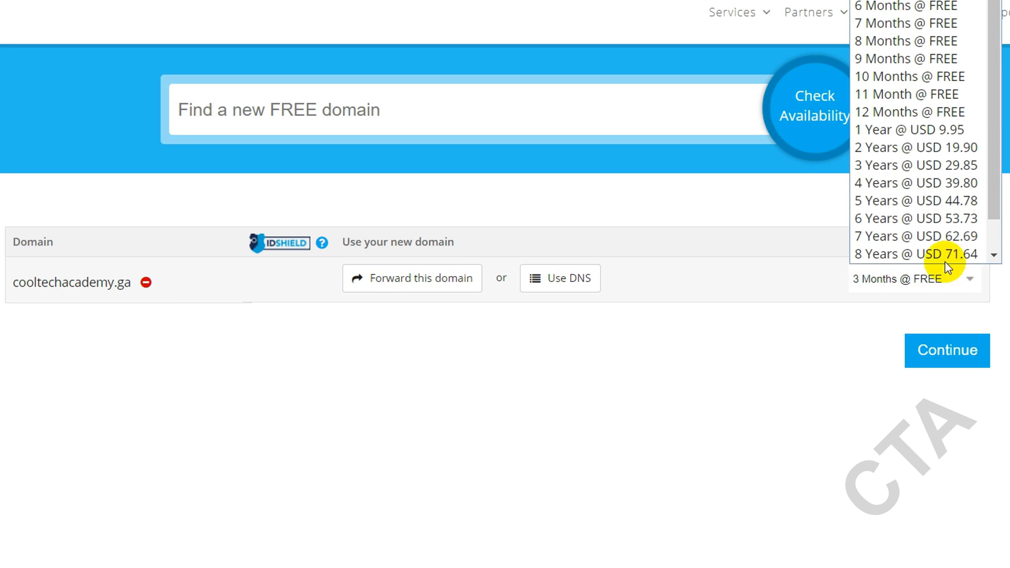
click(921, 112)
click(936, 361)
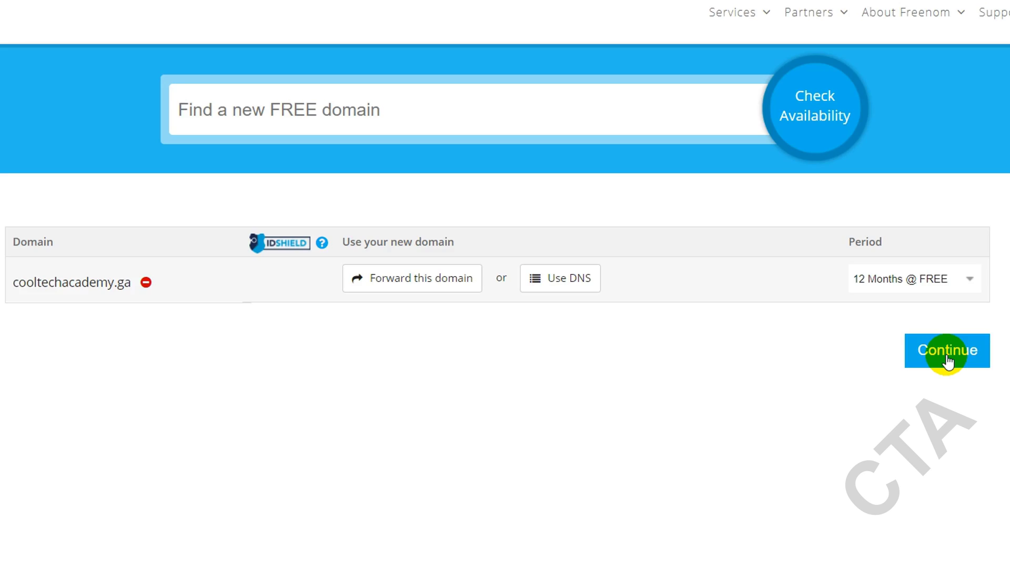
click(947, 362)
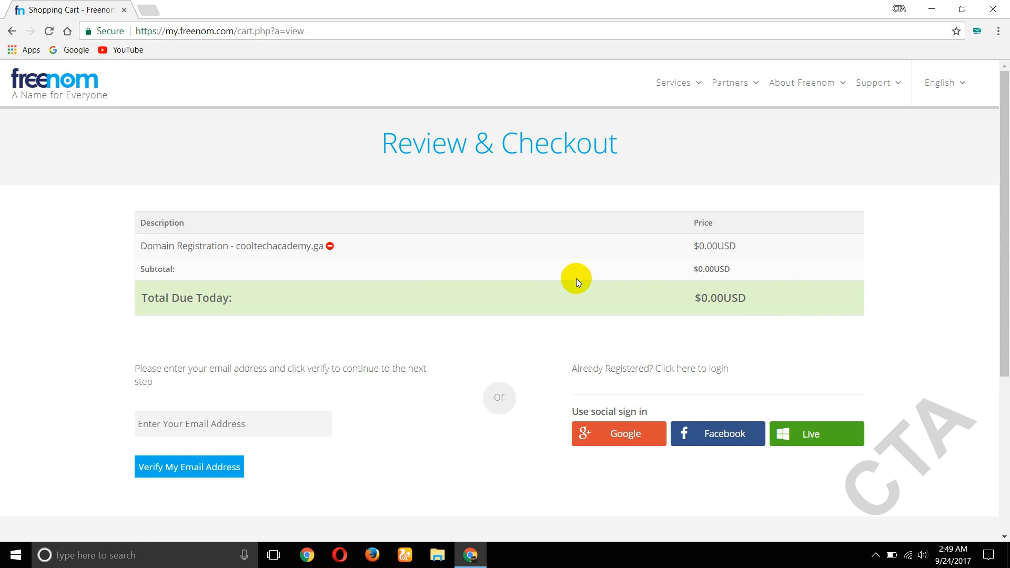
- Paste the temporary email address into the checkout email field and submit it for verification
scroll(566, 278, down, 1)
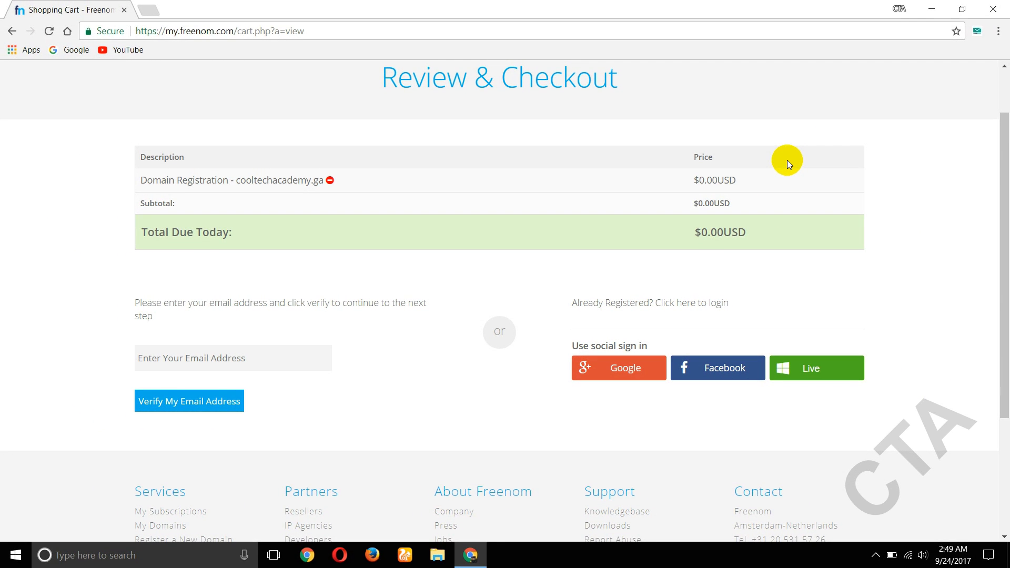
key(ctrl+v)
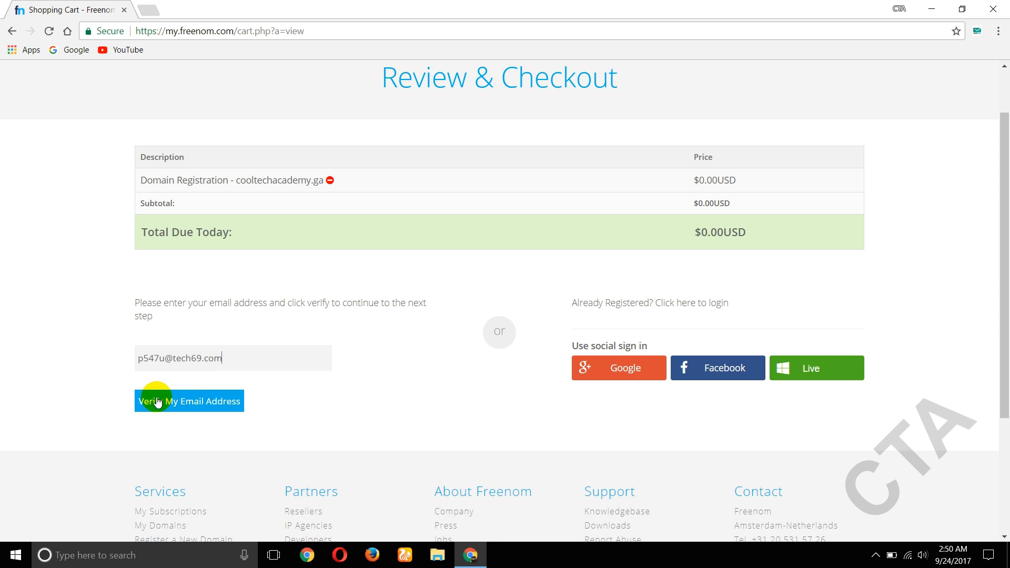
click(192, 405)
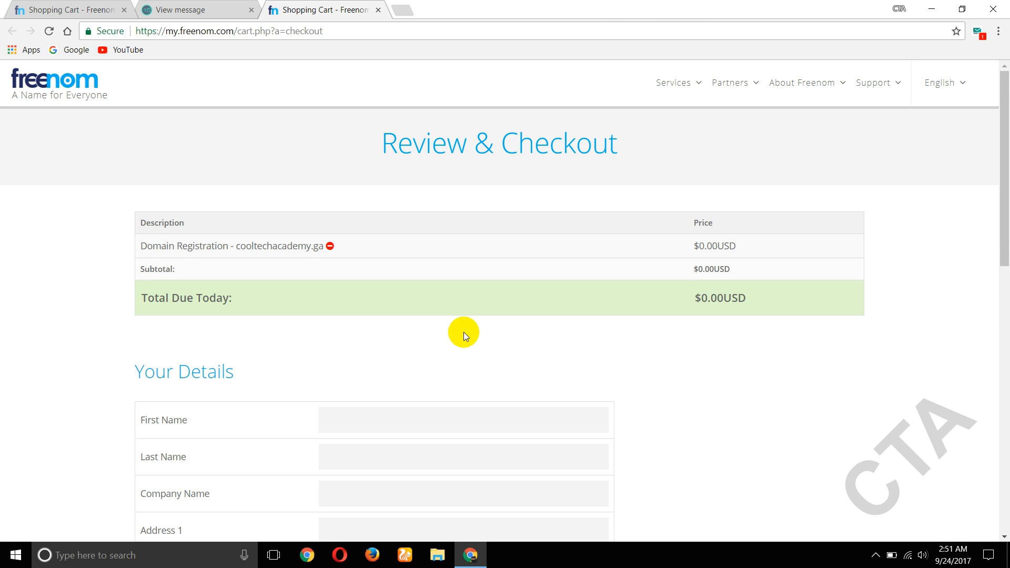
- Autofill the registrant's contact details in the Your Details form
scroll(496, 292, down, 3)
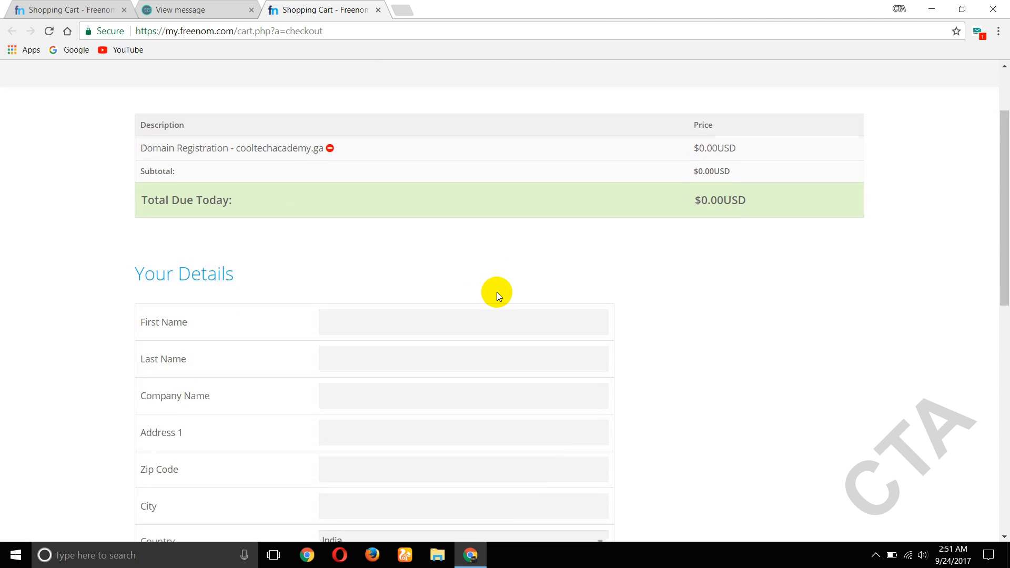
scroll(498, 292, down, 3)
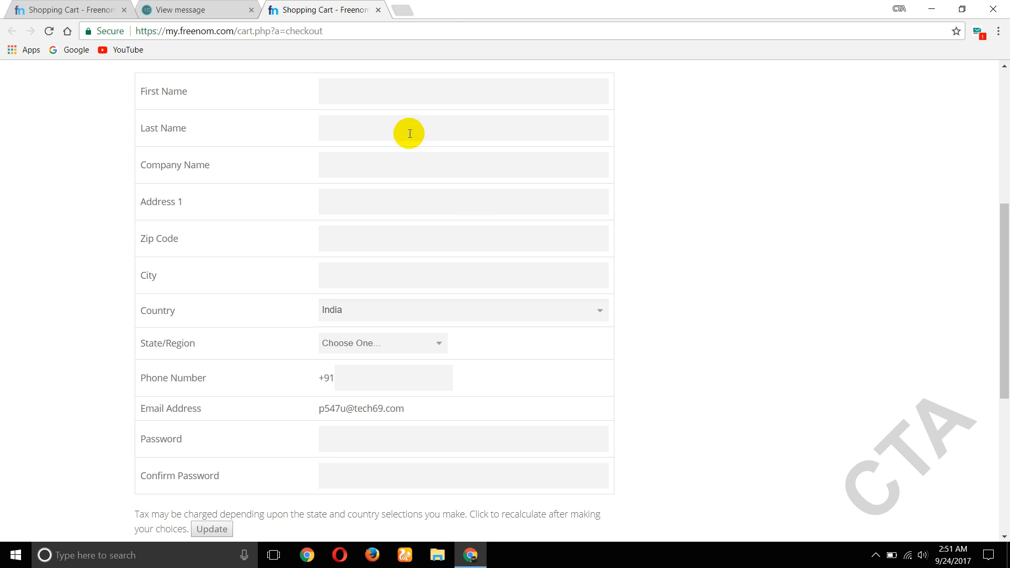
click(341, 97)
scroll(342, 97, up, 1)
click(329, 155)
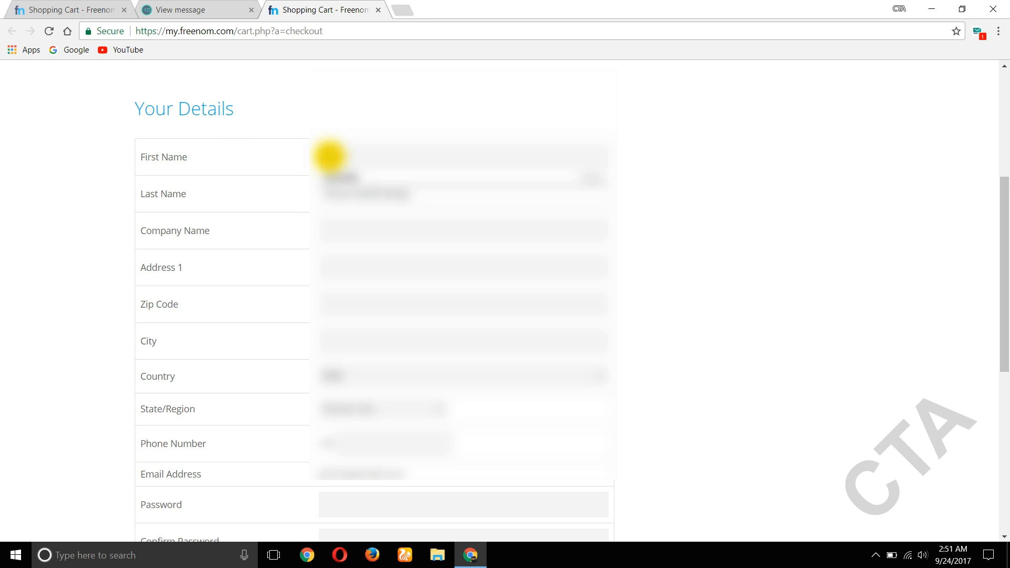
click(344, 174)
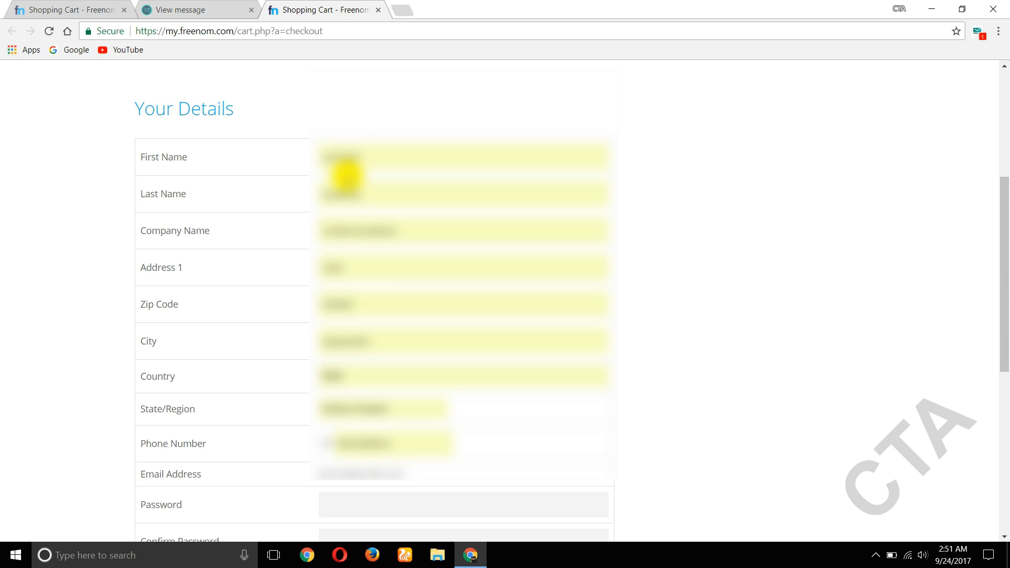
- Enter and confirm the account password, accept the Terms & Conditions and complete the order
scroll(345, 175, down, 1)
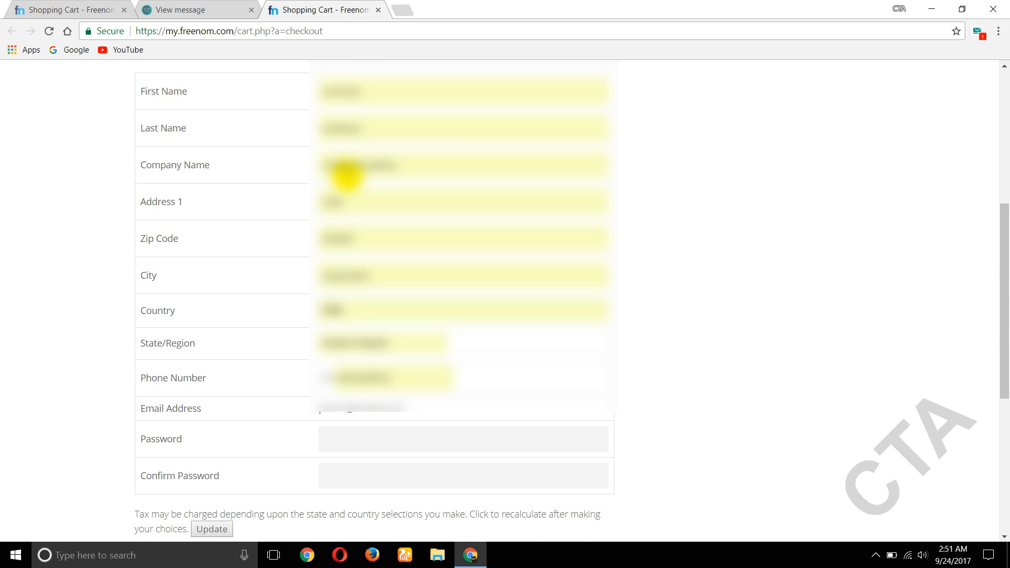
click(338, 442)
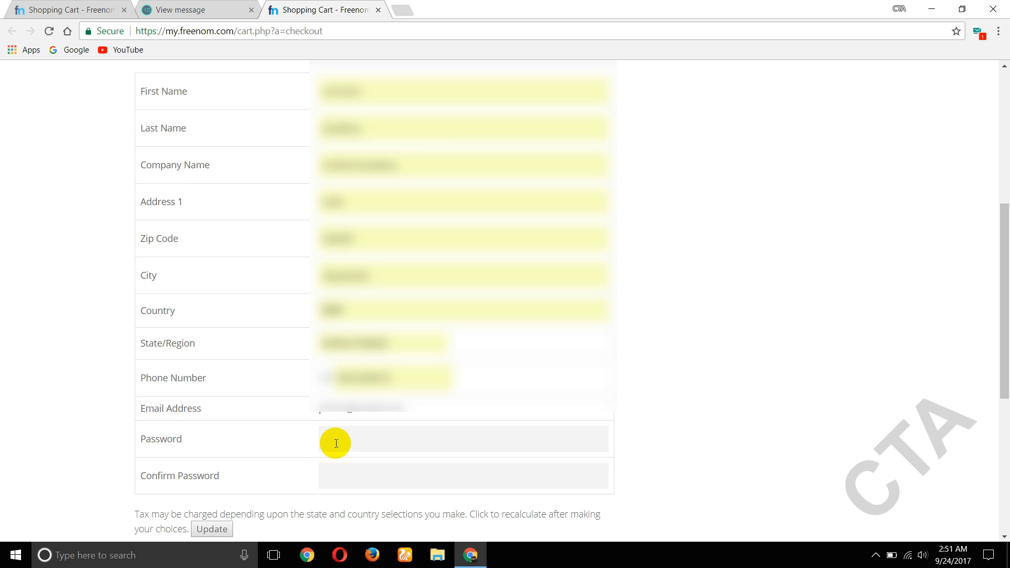
scroll(336, 443, down, 2)
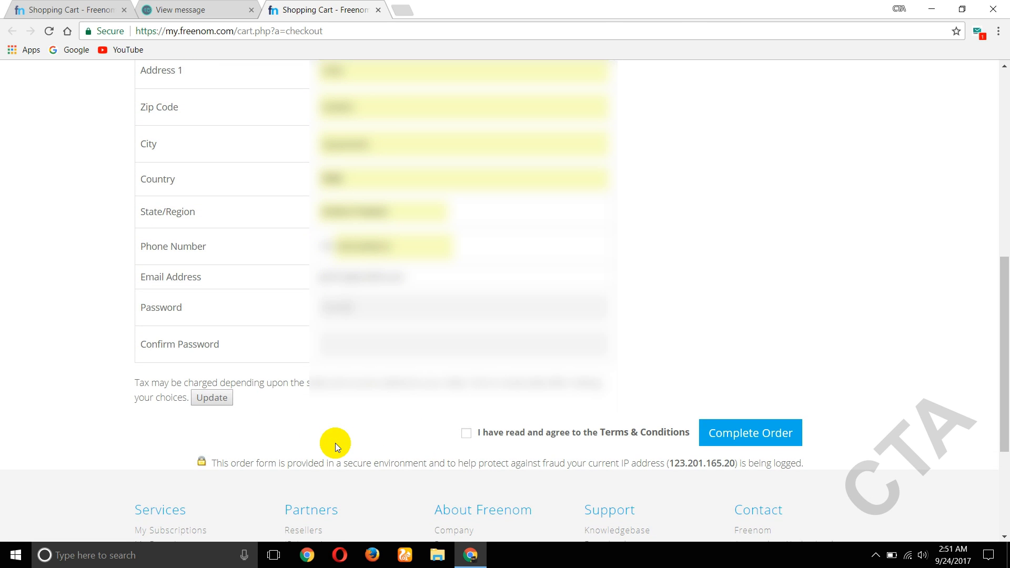
click(400, 342)
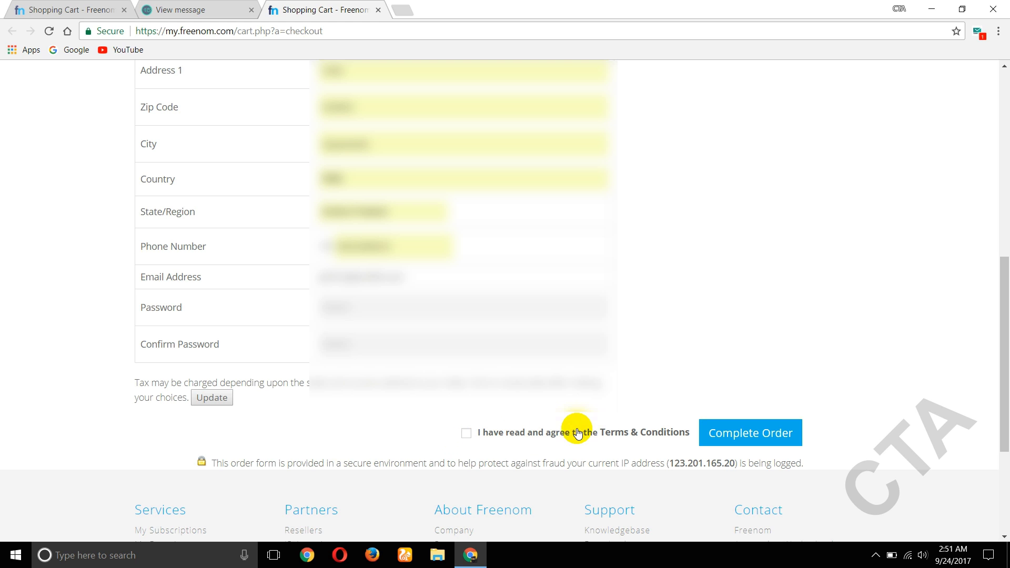
click(467, 436)
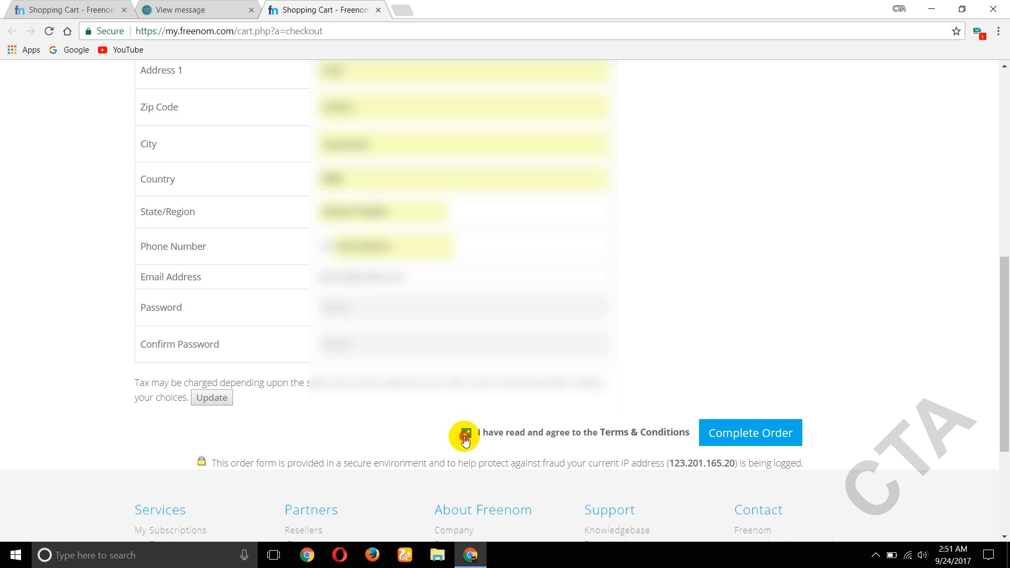
click(757, 441)
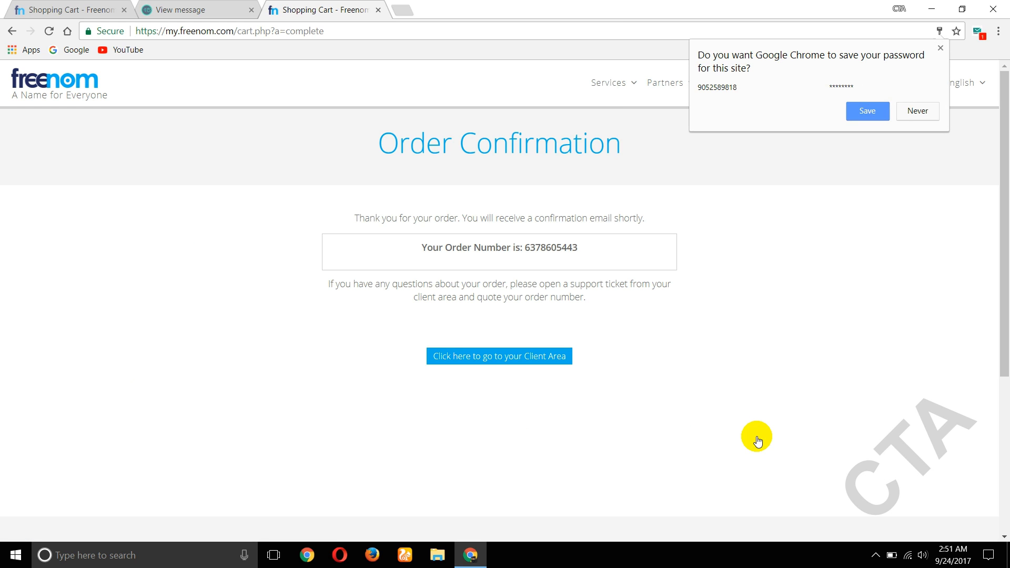
- Dismiss the save-password prompt, close the extra tabs and go to Services > My Domains
click(757, 441)
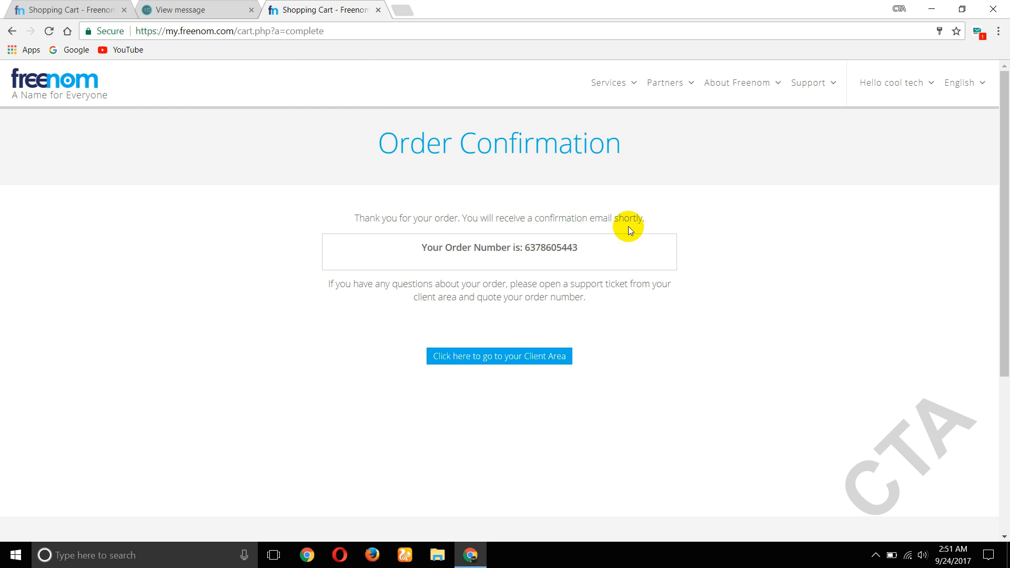
click(124, 10)
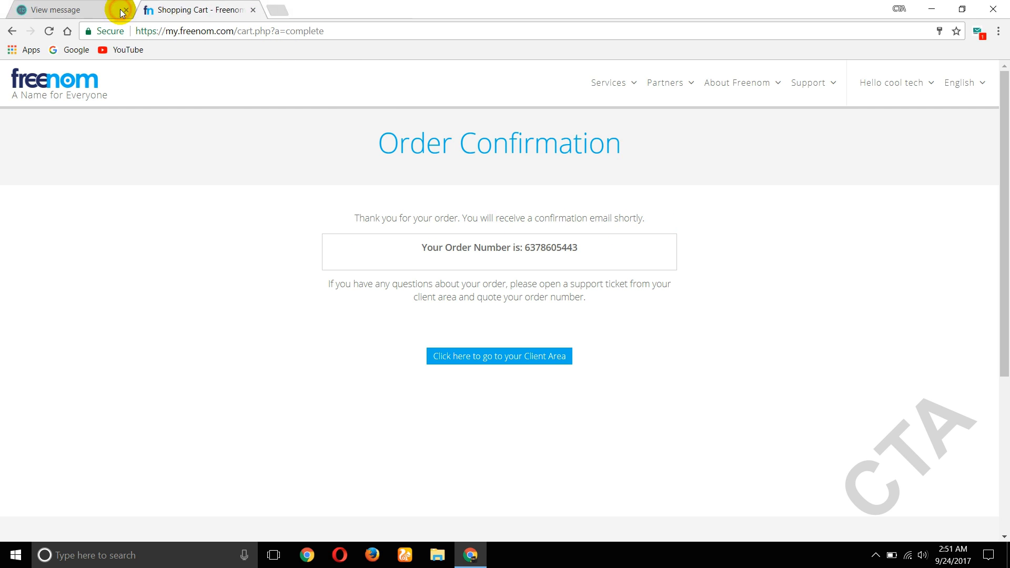
click(124, 10)
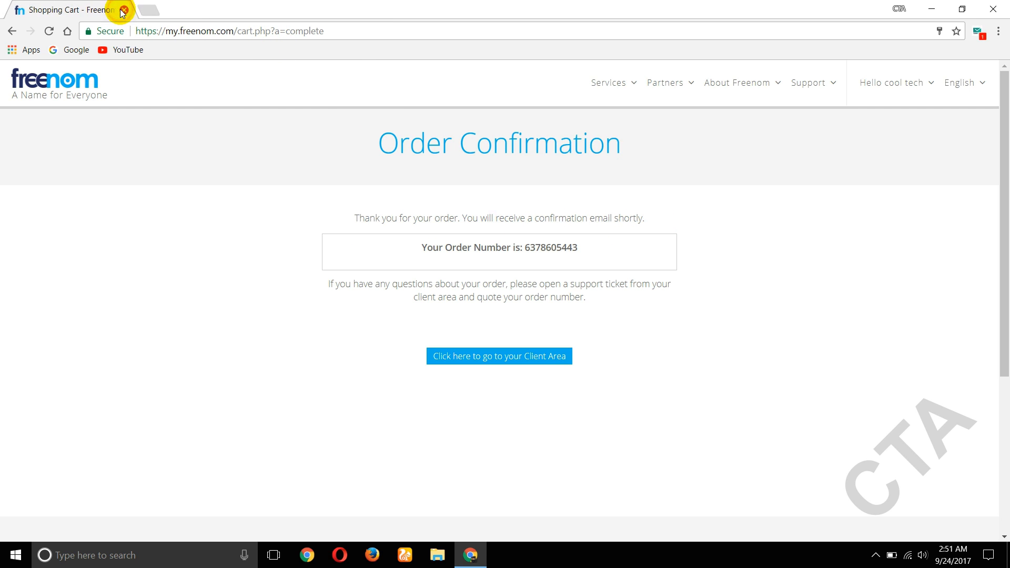
click(621, 88)
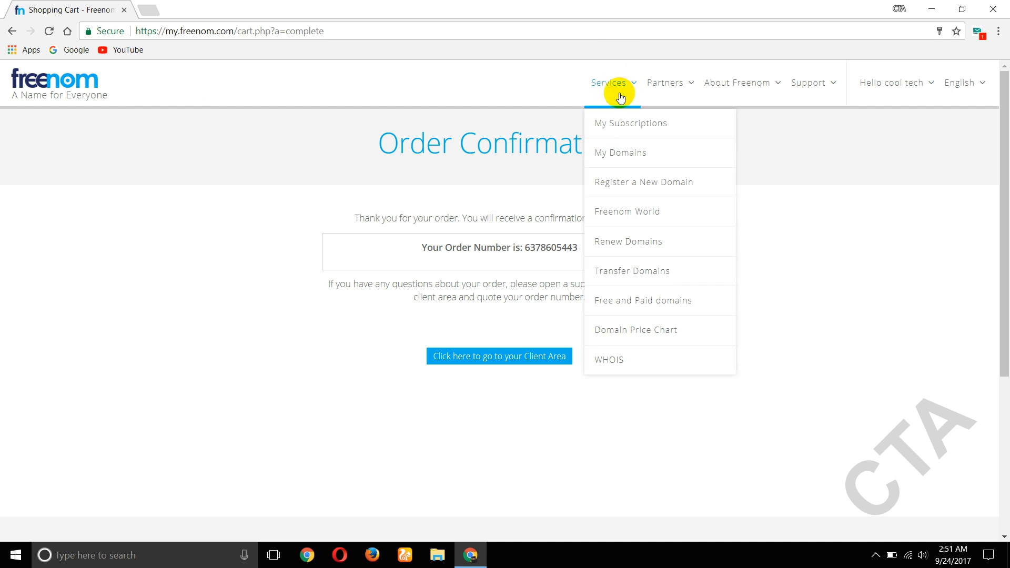
click(624, 156)
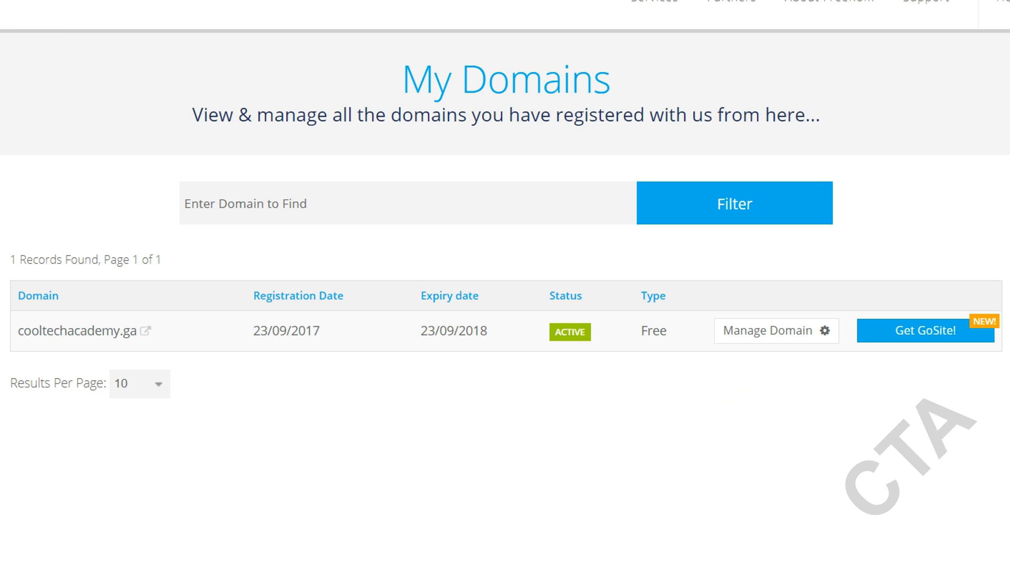
- In a new tab, search Google for 'infinityfree.net'
key(ctrl+t)
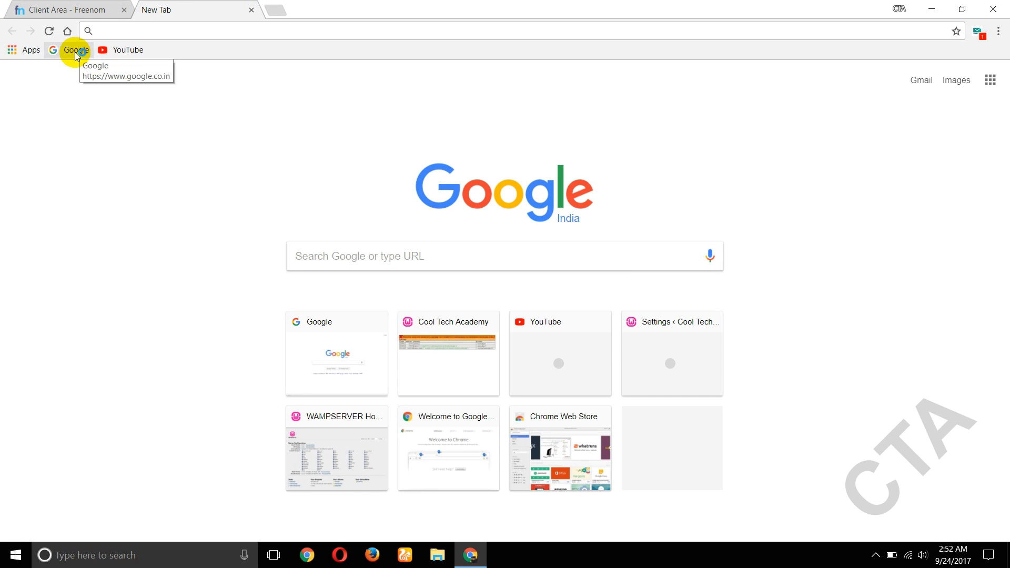
click(76, 51)
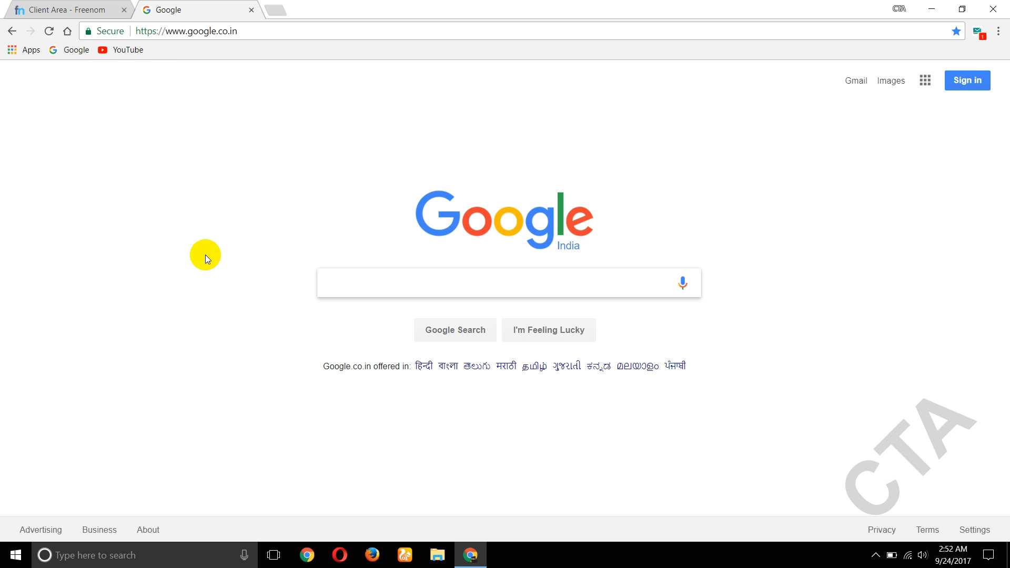
text(in)
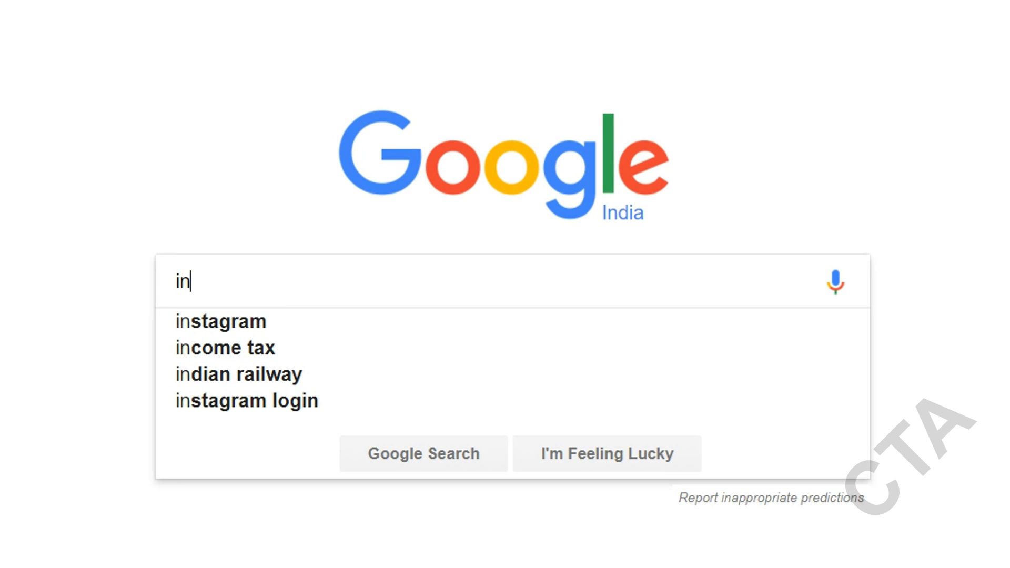
text(finity)
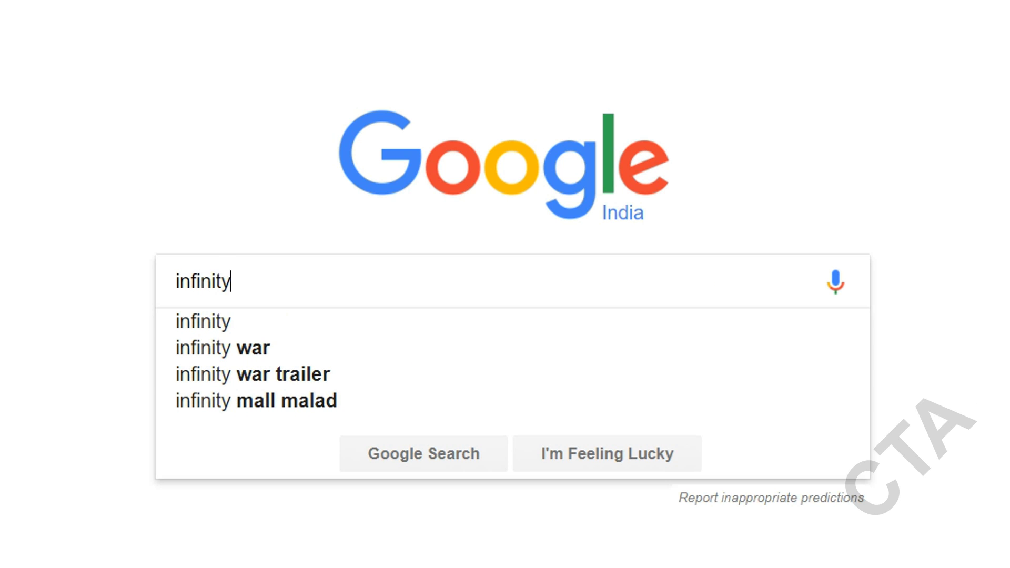
text(free)
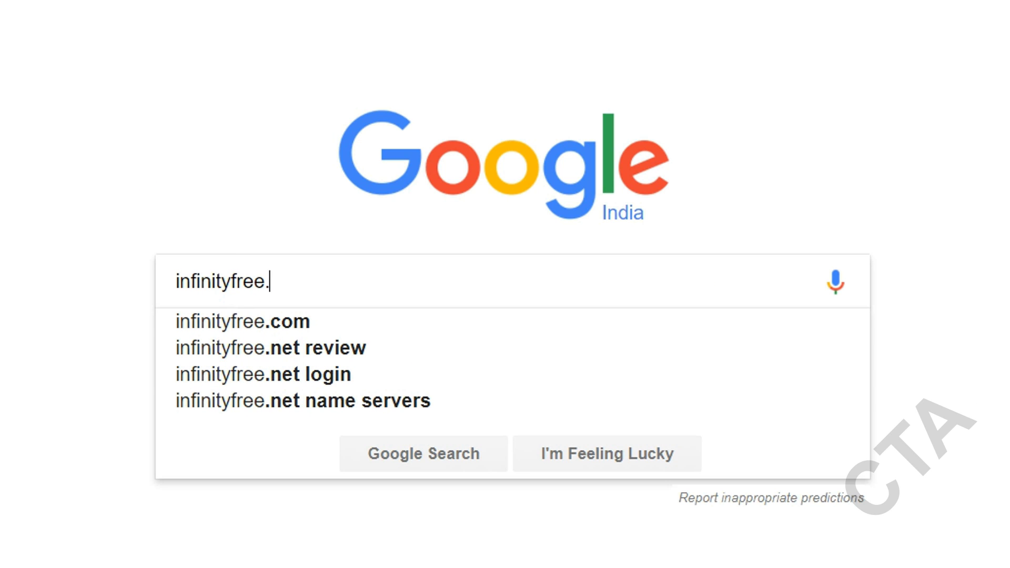
text(.net)
key(Return)
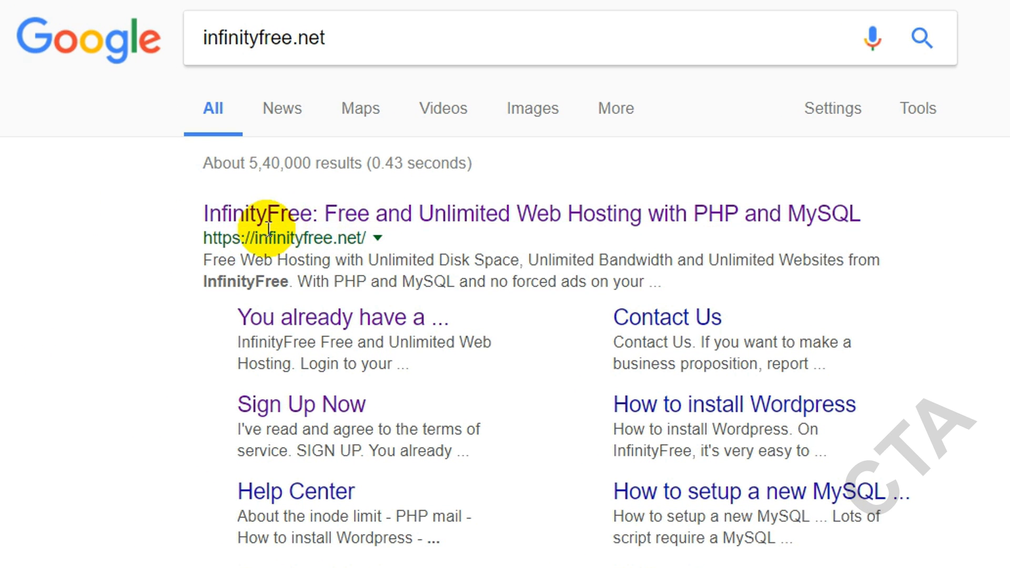
- Open InfinityFree's sign-up form and enter the email address and the password twice
click(354, 221)
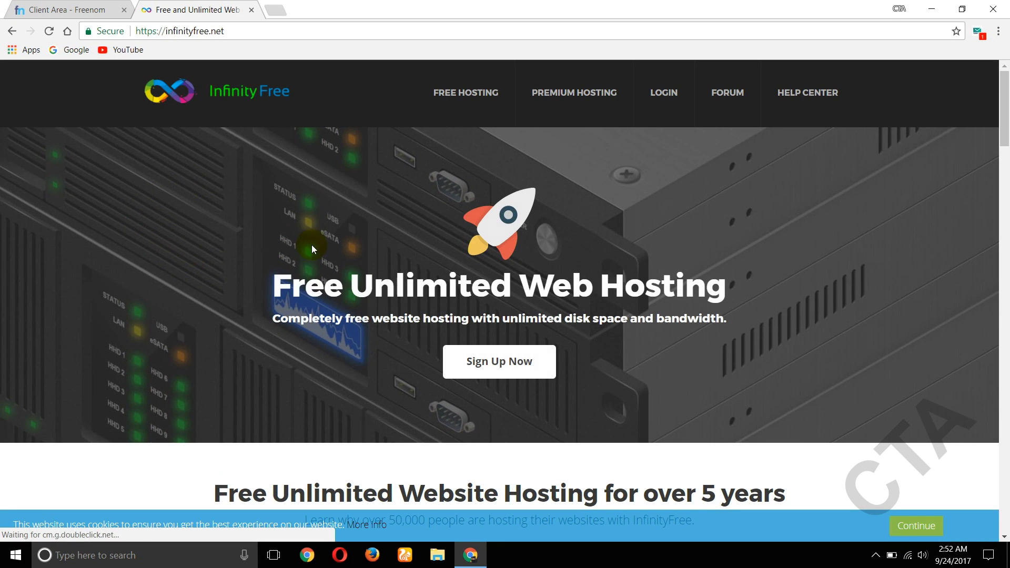
click(496, 364)
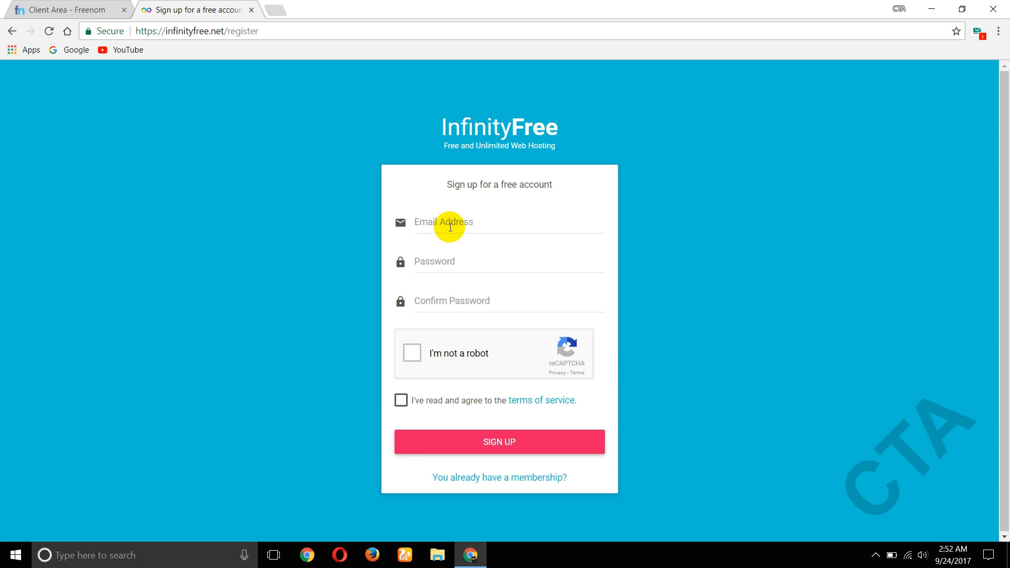
click(452, 225)
key(ctrl+v)
click(448, 261)
text(p1)
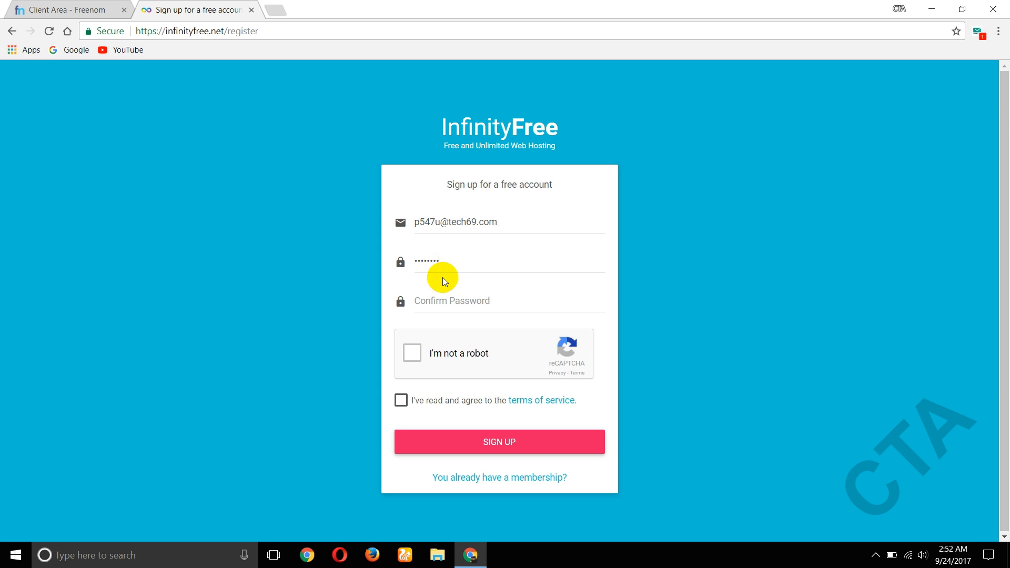
click(445, 294)
text(p)
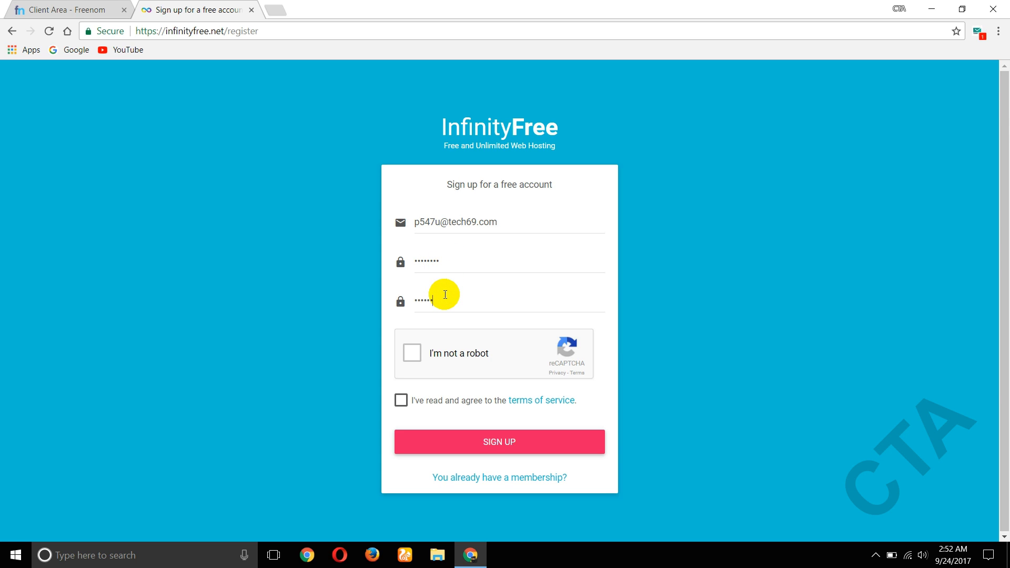
- Solve the reCAPTCHA vehicle challenge, accept the terms of service and submit the sign-up
click(413, 352)
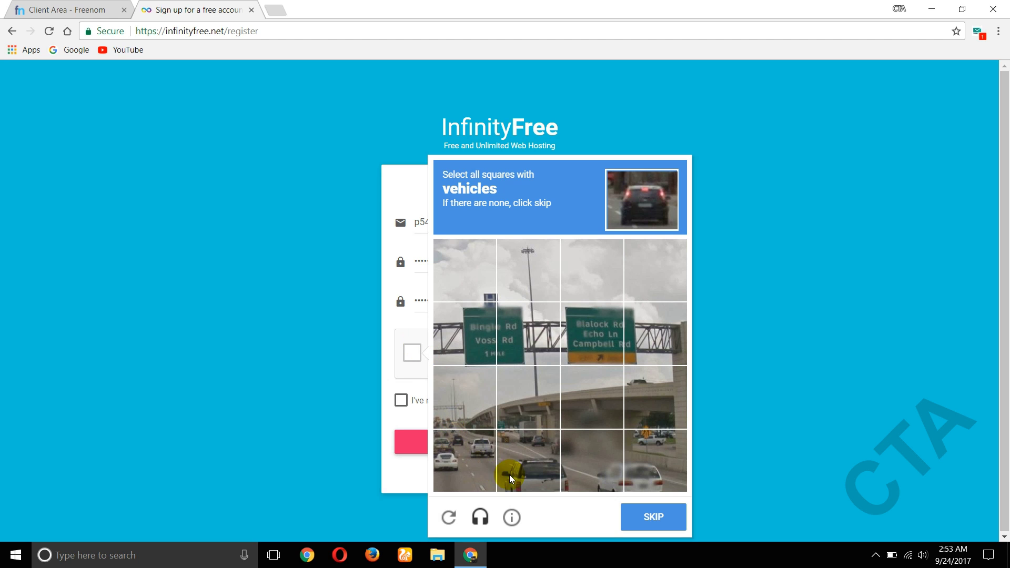
click(475, 466)
click(513, 471)
click(608, 475)
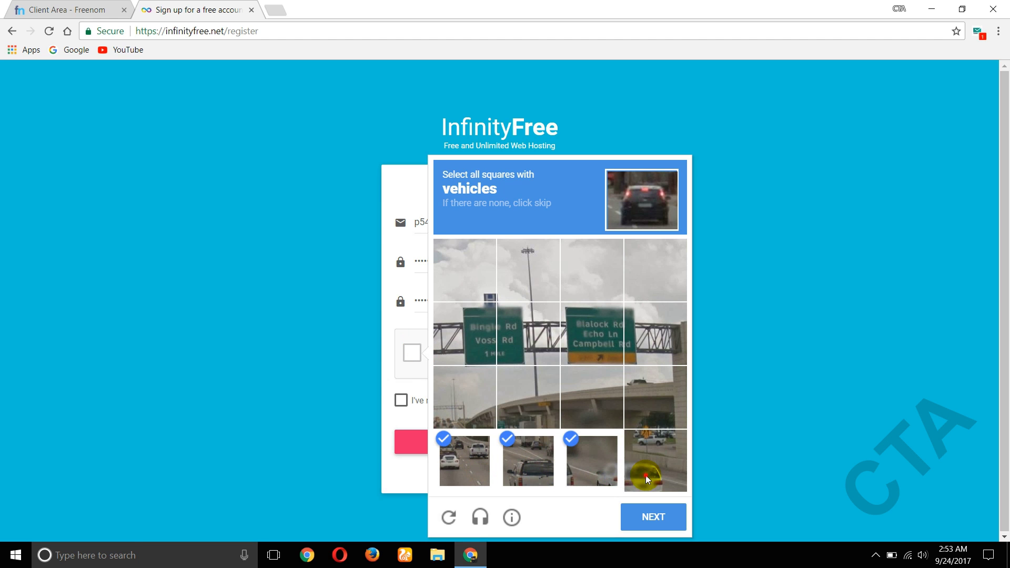
click(648, 479)
click(653, 515)
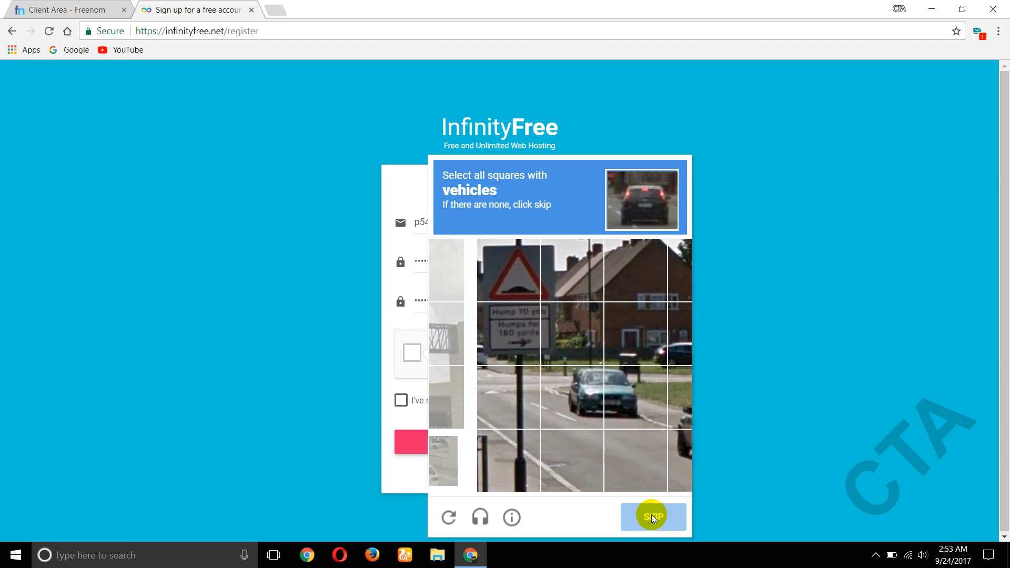
click(556, 398)
click(597, 397)
click(654, 445)
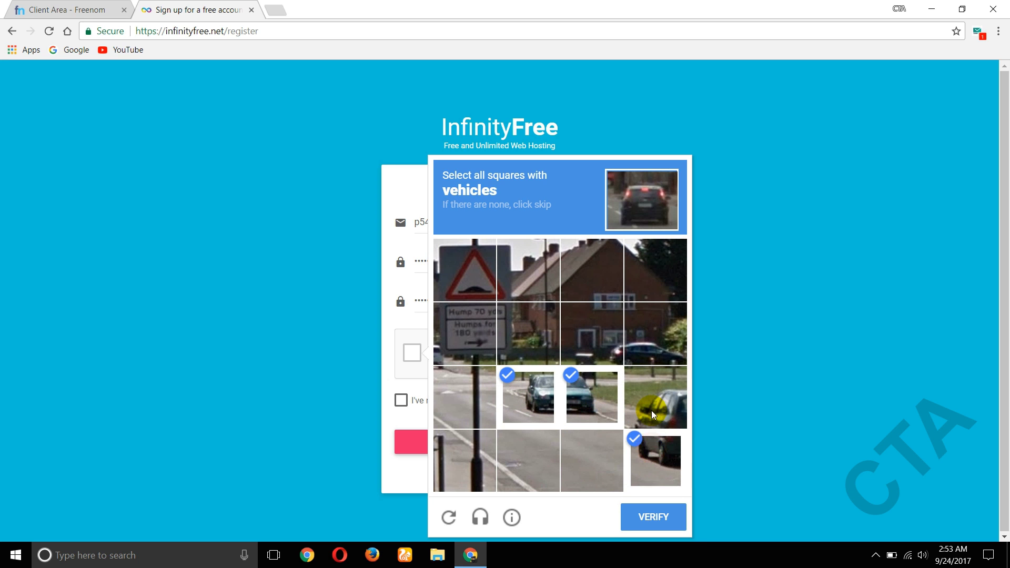
click(652, 413)
click(648, 509)
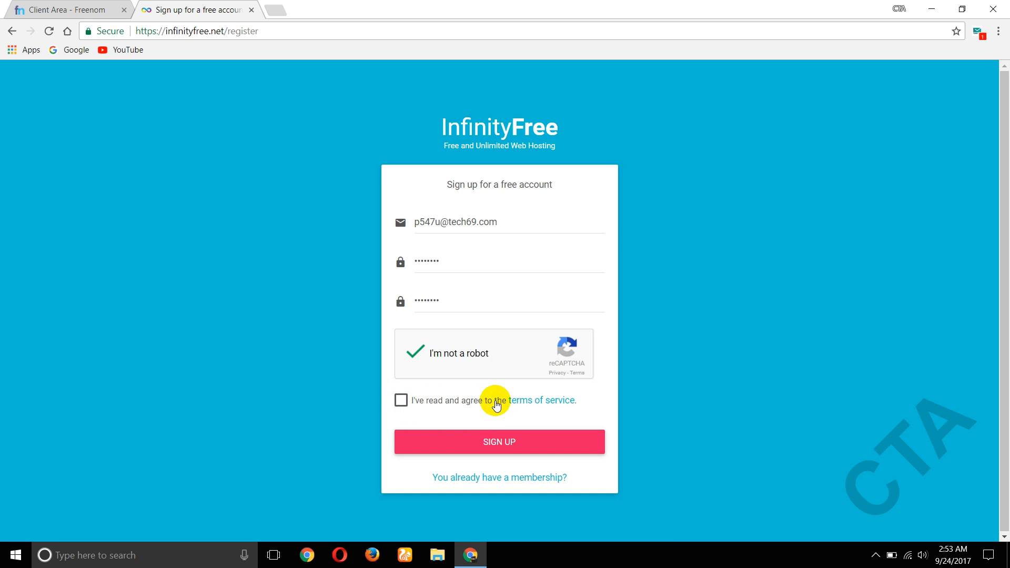
click(401, 400)
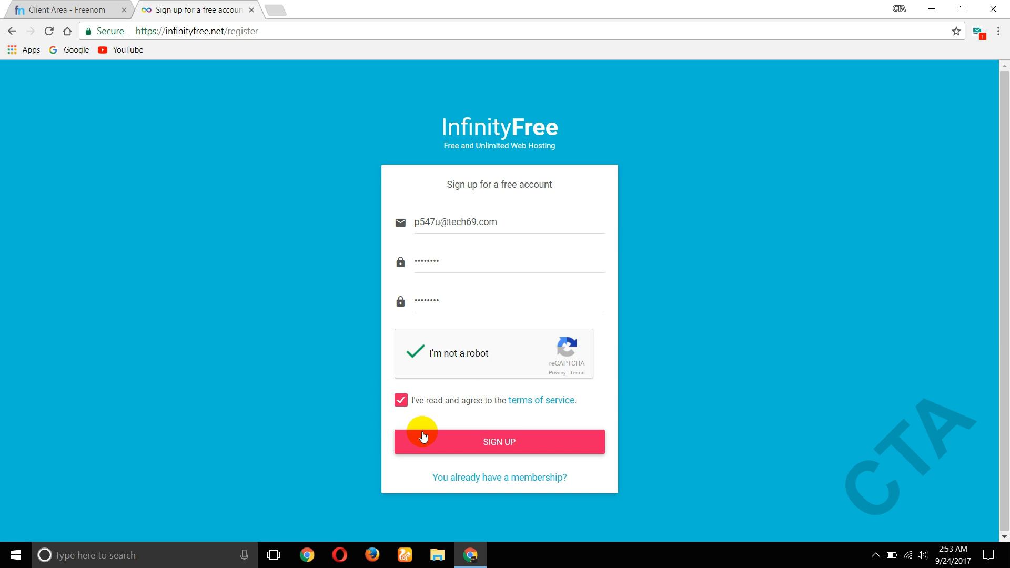
click(478, 447)
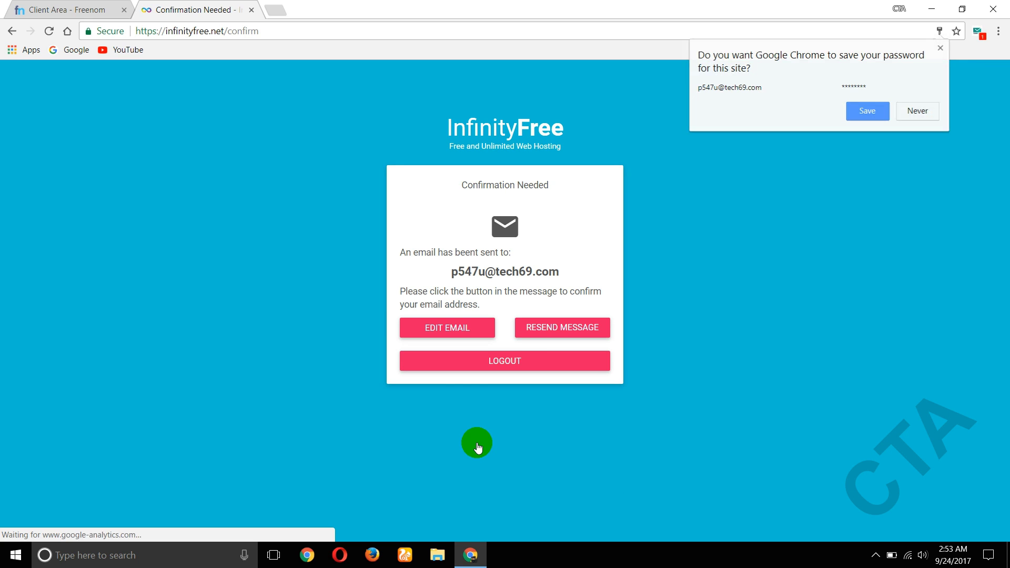
- Dismiss the save-password prompt and confirm the InfinityFree email from the TempMail message
click(690, 271)
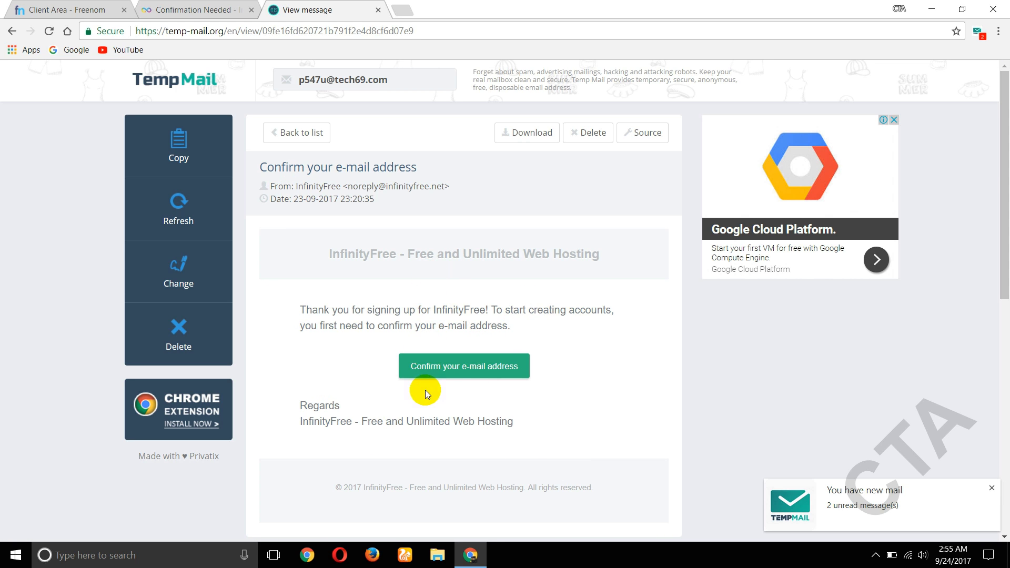
click(474, 369)
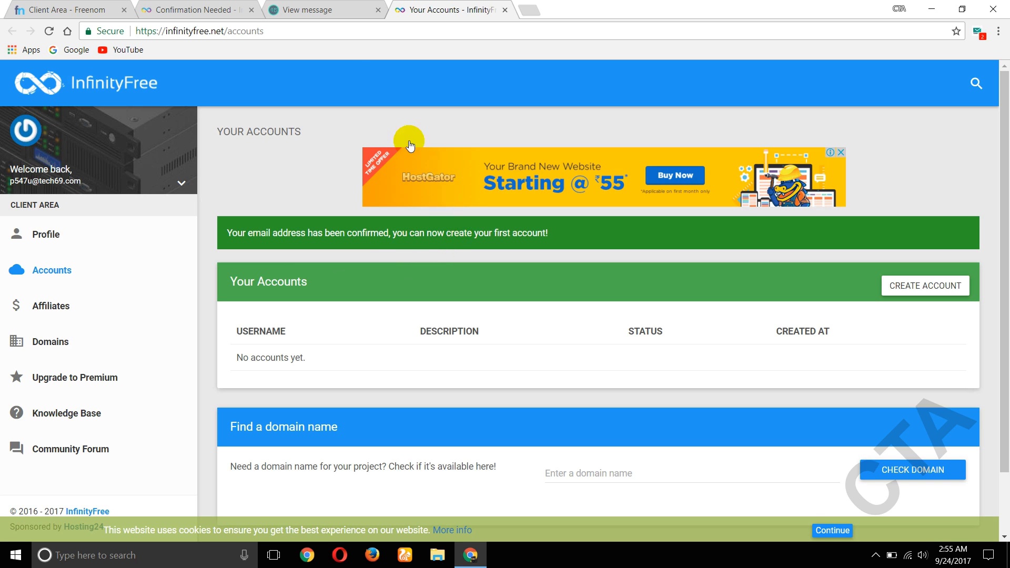
- Close the mail and confirmation tabs and start creating a new hosting account
click(378, 10)
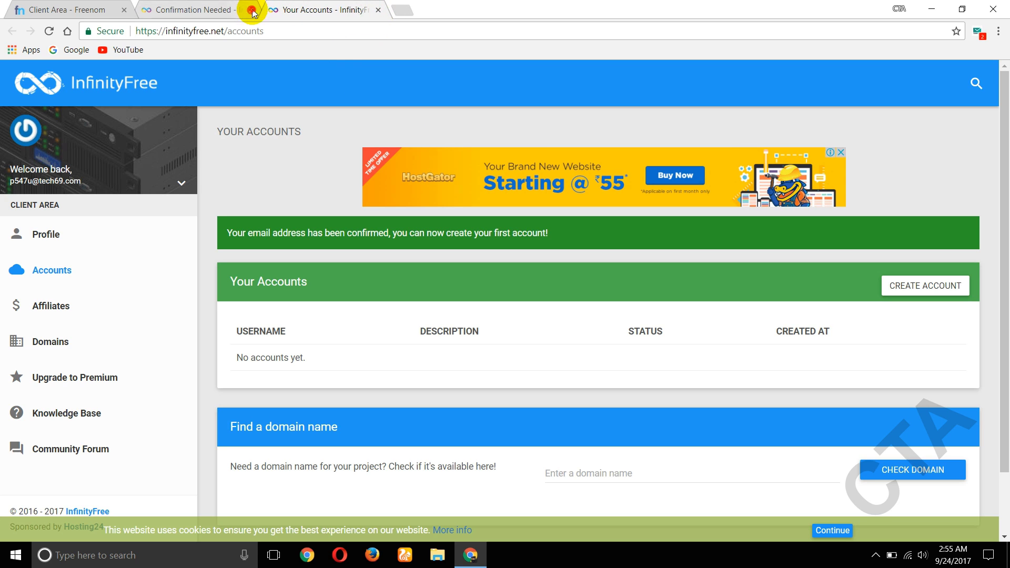
click(252, 10)
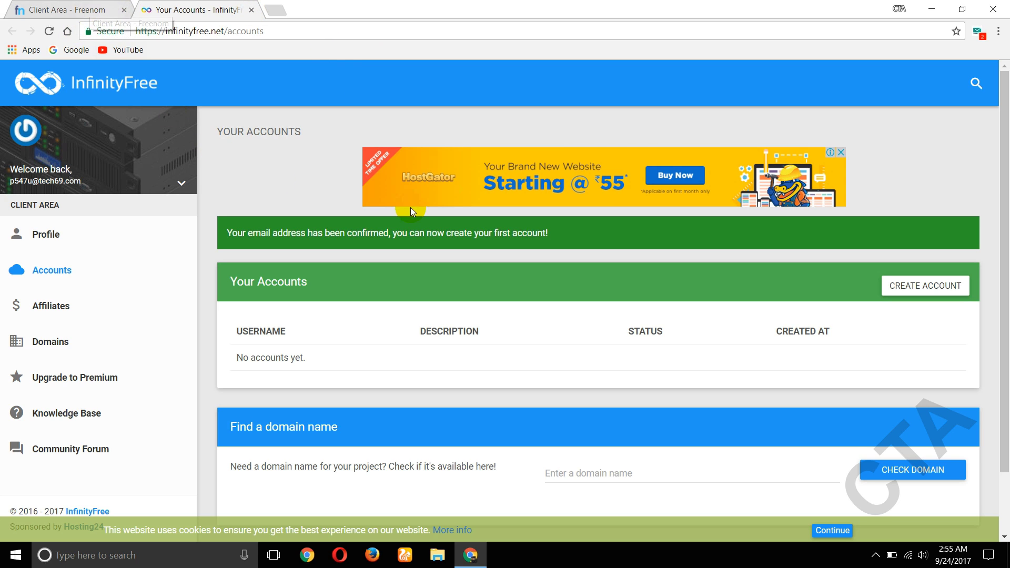
scroll(418, 179, down, 2)
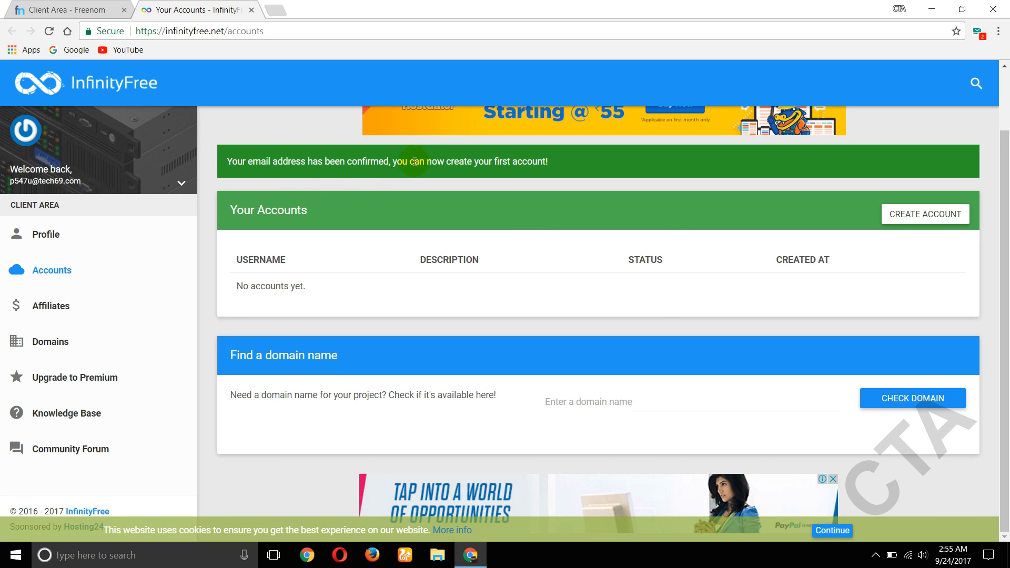
scroll(362, 207, up, 2)
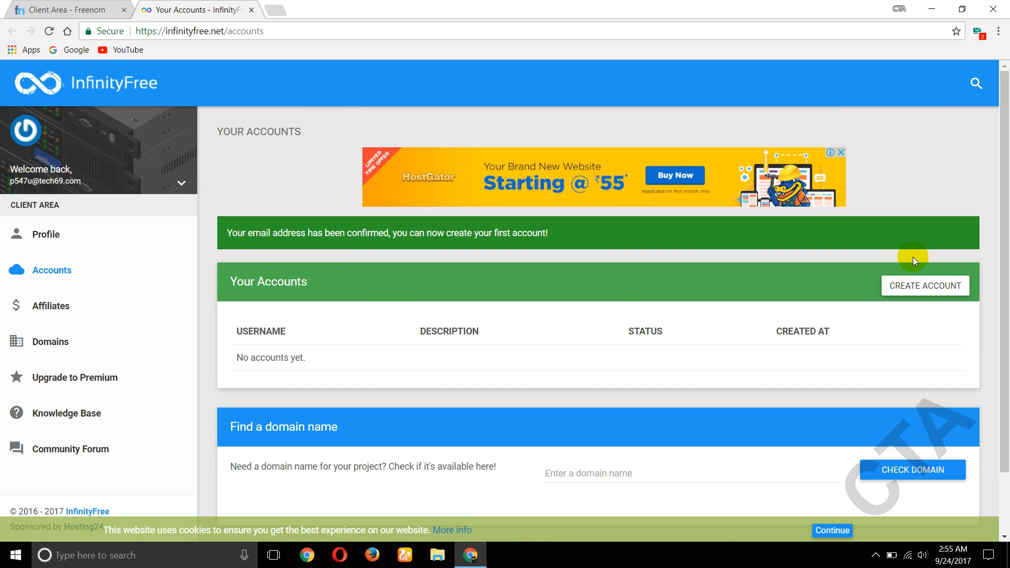
click(925, 287)
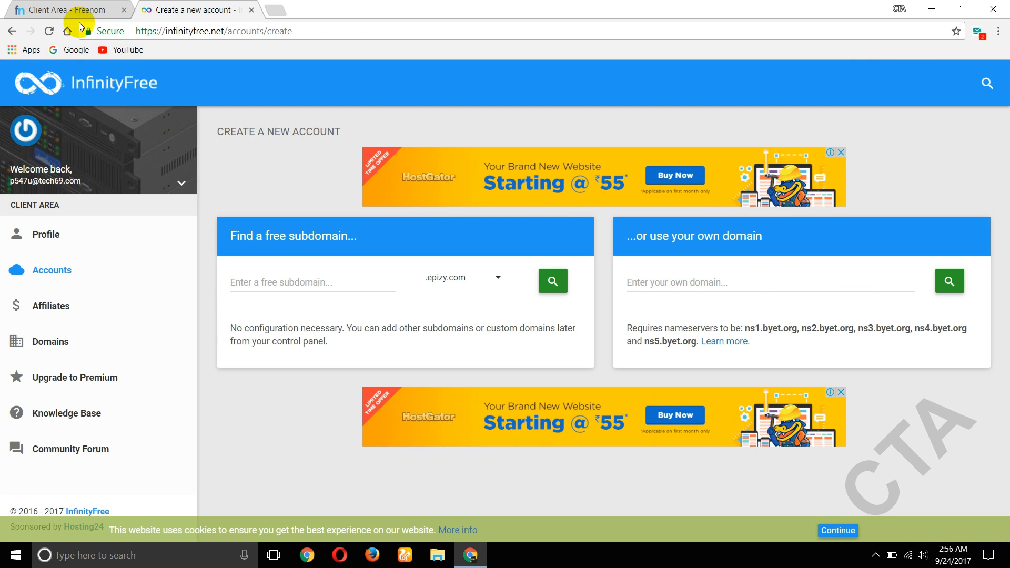
- Paste cooltechacademy.ga from Freenom's domain list into InfinityFree's own-domain field, then select ns1.byet.org
click(80, 10)
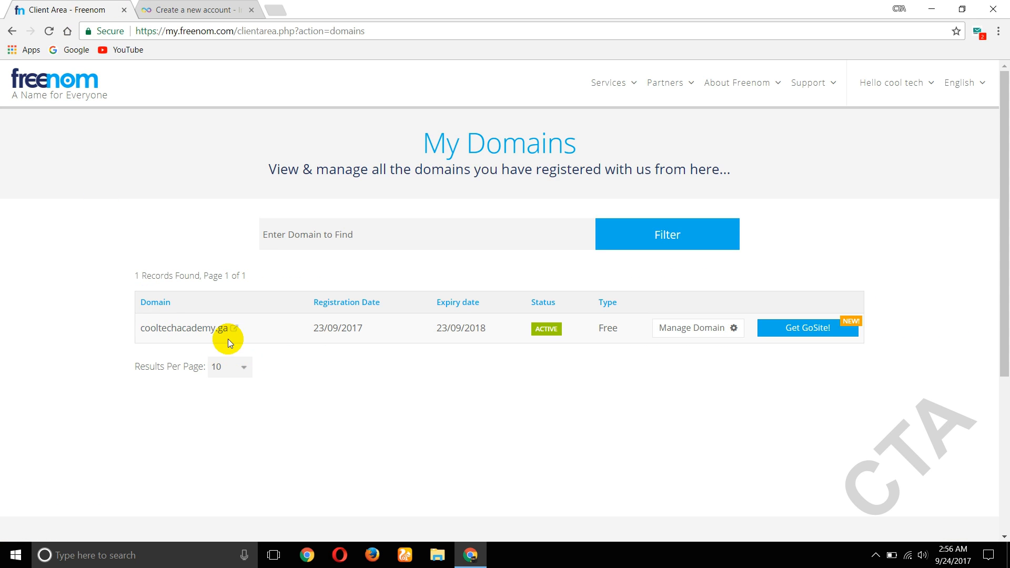
drag(228, 338, 141, 336)
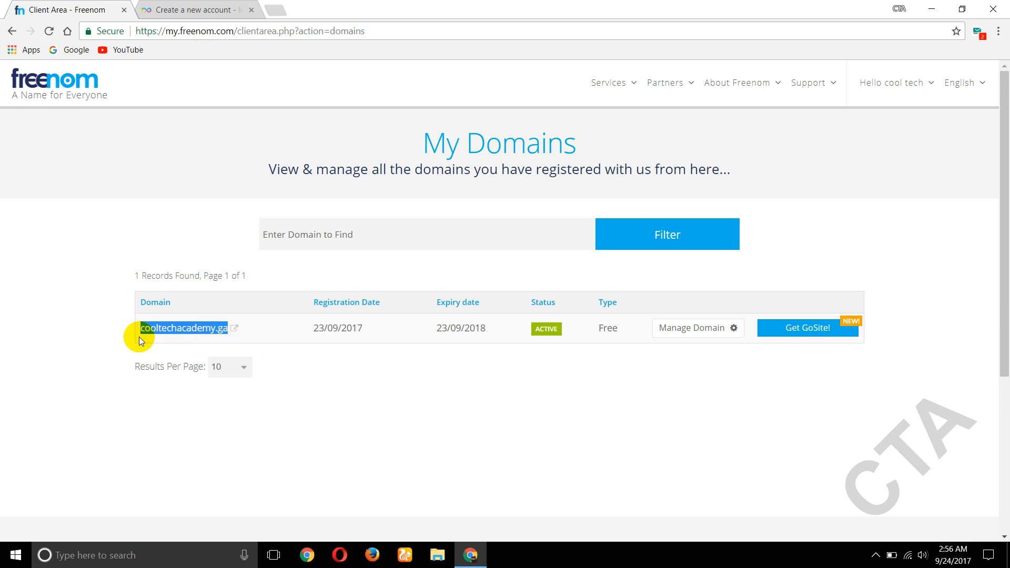
click(187, 9)
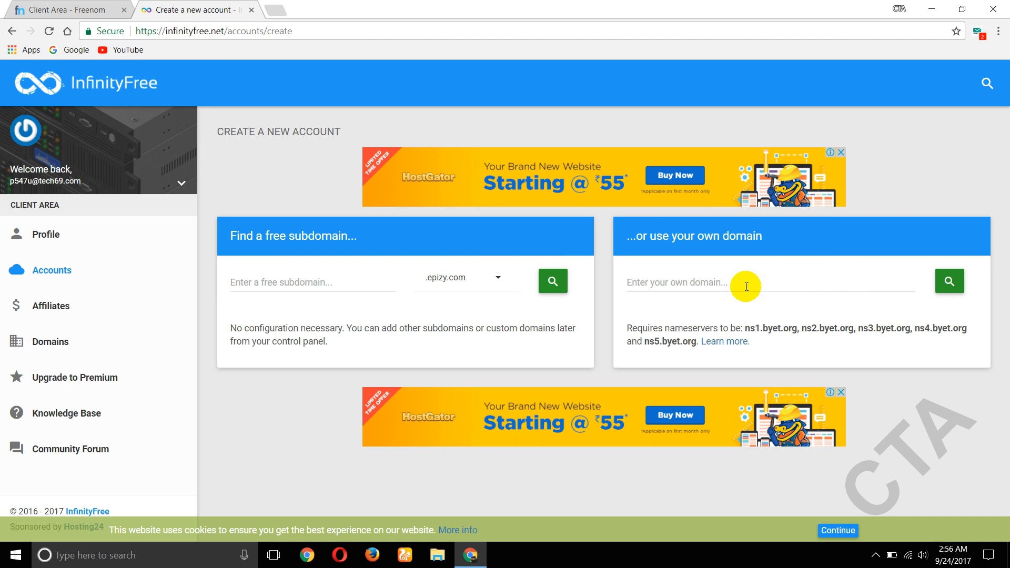
click(713, 284)
text(cooltechacademy.ga)
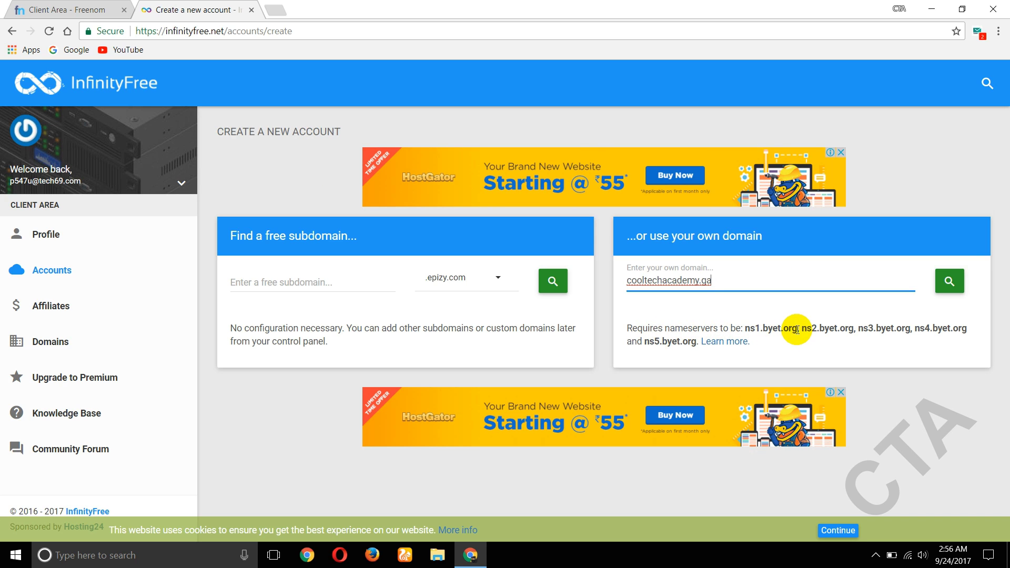
drag(797, 330, 747, 329)
key(ctrl+c)
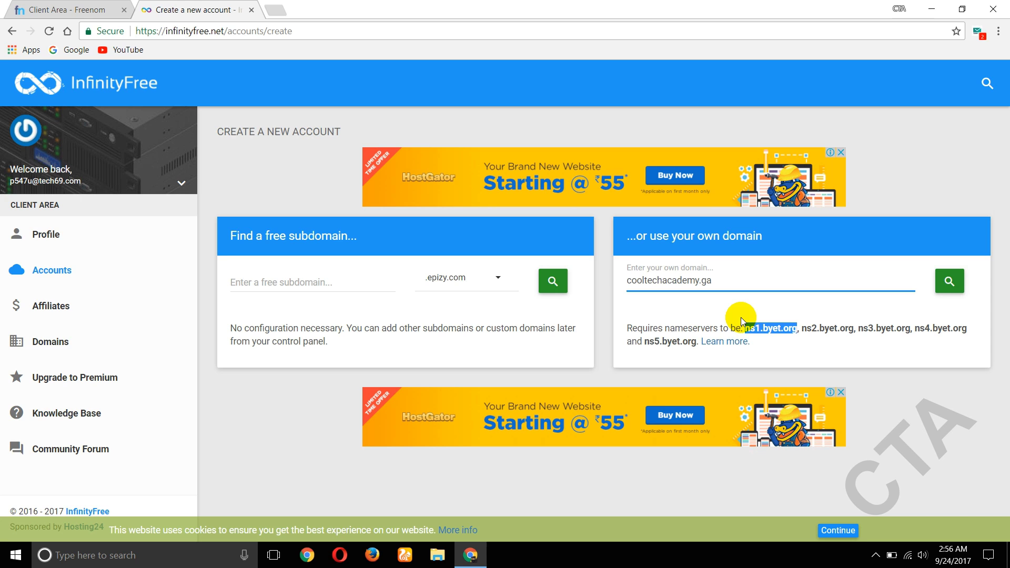
- Open the Nameservers page for cooltechacademy.ga under Freenom's Management Tools
click(24, 9)
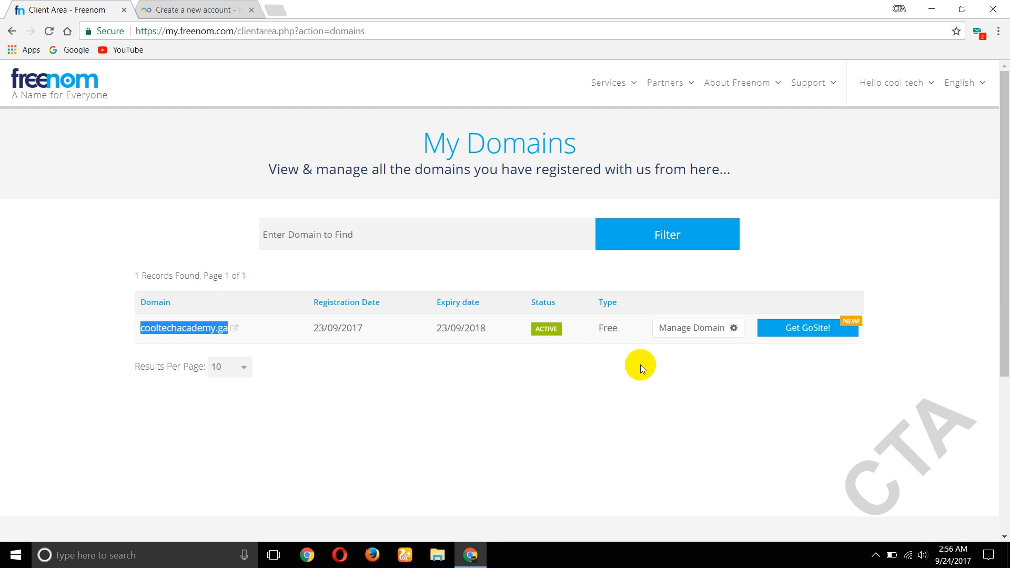
click(719, 330)
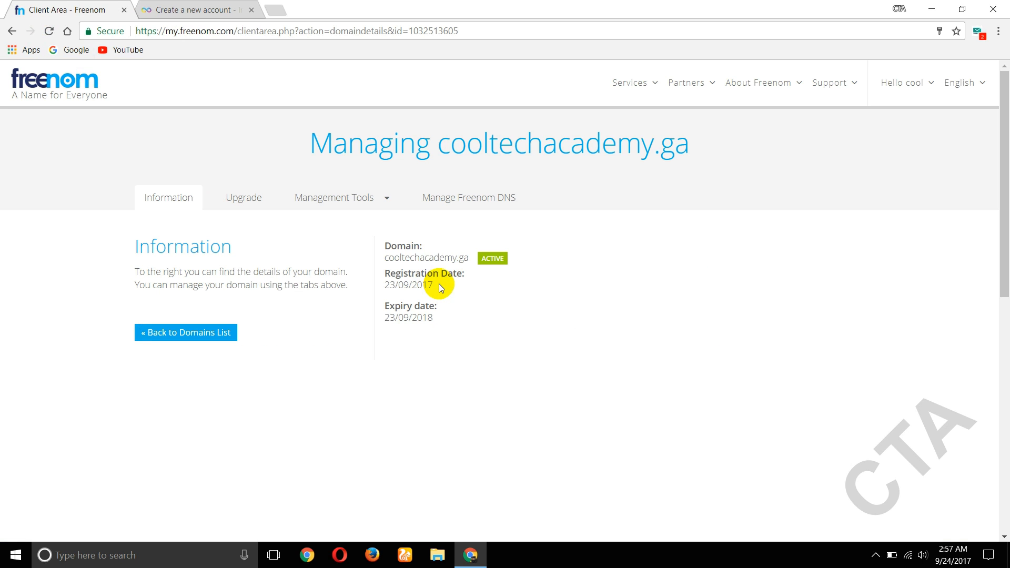
click(333, 200)
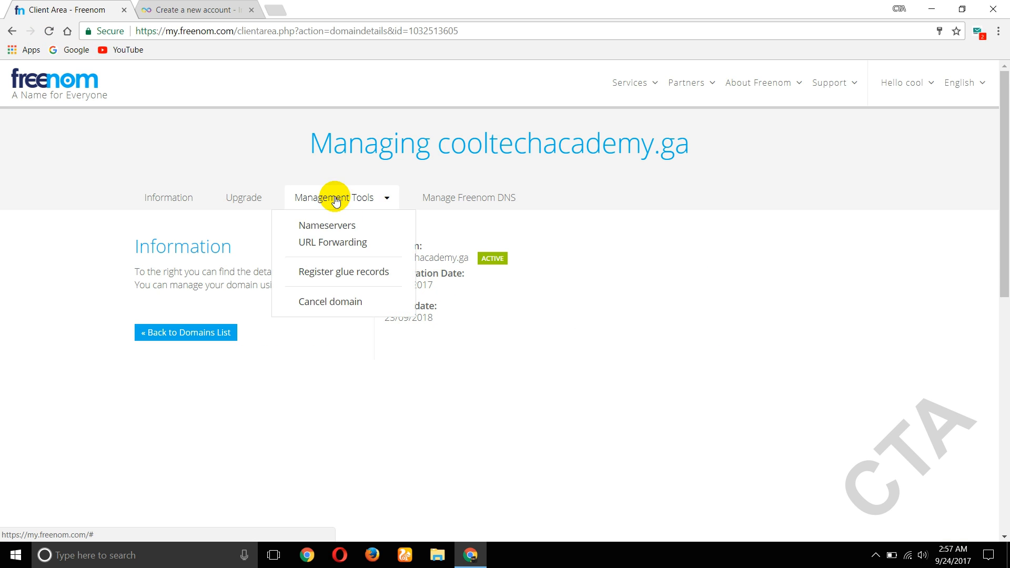
click(325, 226)
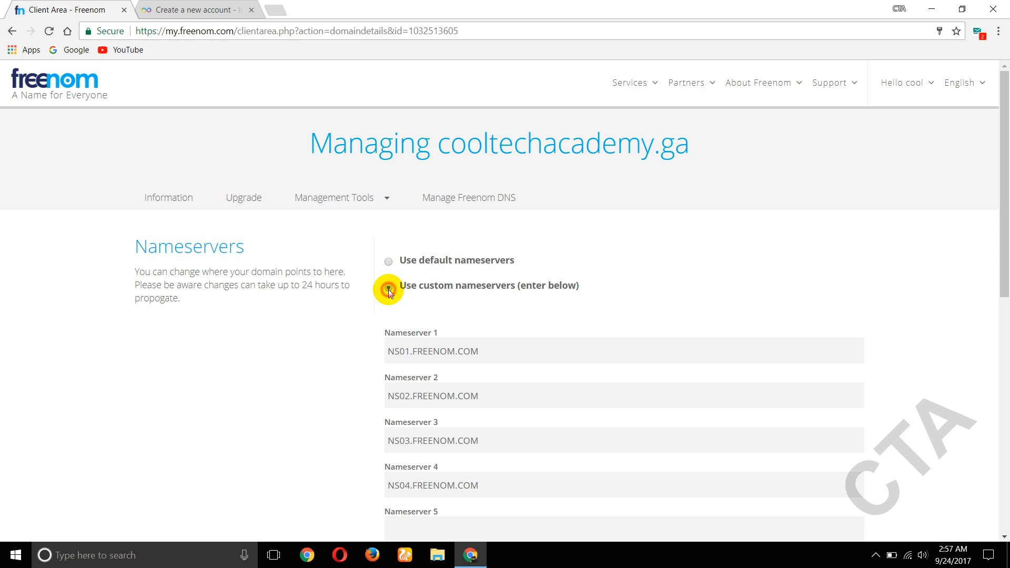
- Clear the four default NS0x.FREENOM.COM nameserver fields
click(503, 354)
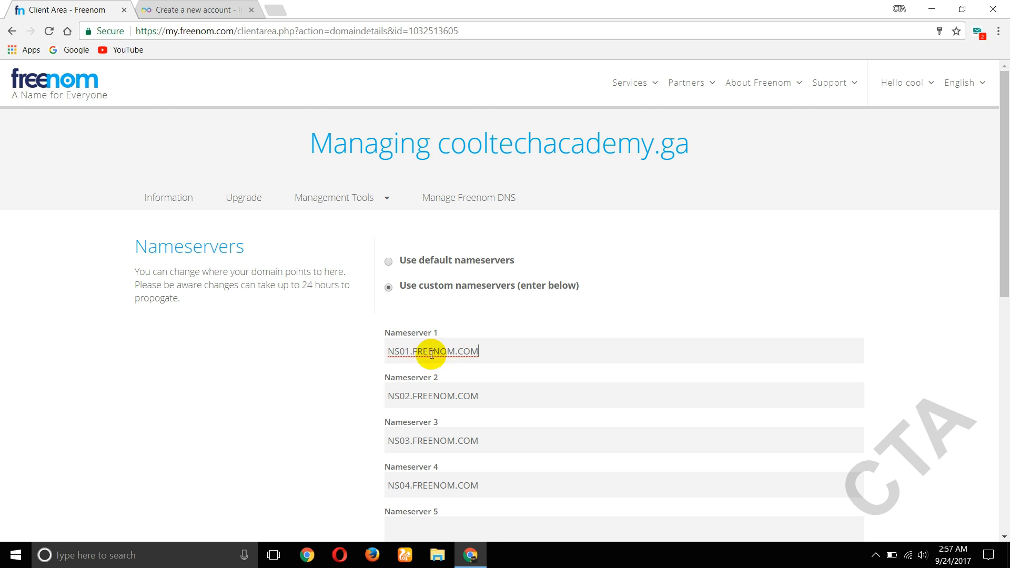
key(ctrl+a)
key(BackSpace)
click(493, 396)
key(BackSpace)
key(BackSpace)
key(BackSpace)
key(BackSpace)
key(BackSpace)
key(BackSpace)
key(BackSpace)
key(BackSpace)
key(BackSpace)
key(BackSpace)
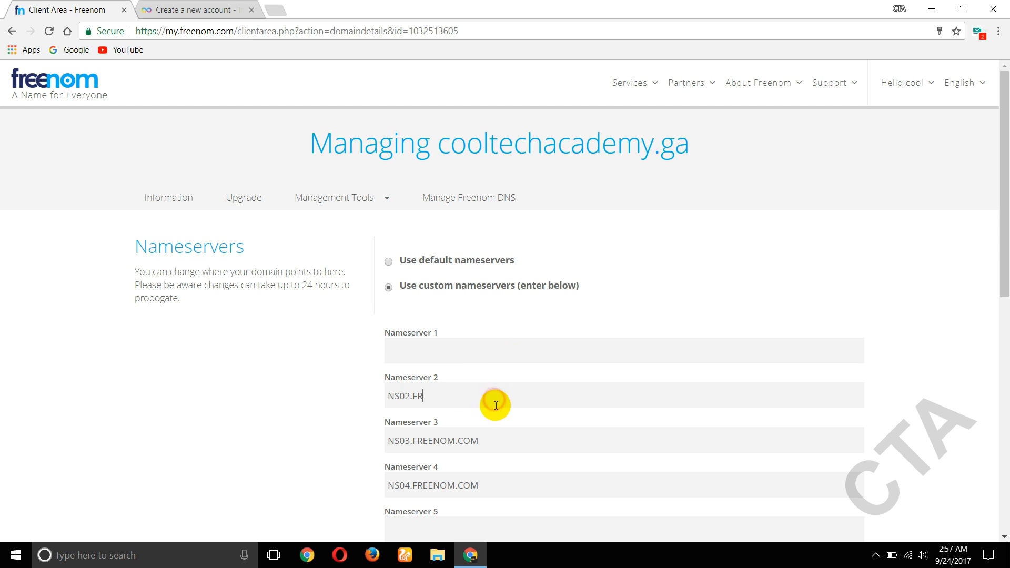
key(BackSpace)
key(BackSpace)
key(BackSpace)
key(BackSpace)
key(BackSpace)
key(BackSpace)
click(505, 440)
key(BackSpace)
key(BackSpace)
key(BackSpace)
key(BackSpace)
key(BackSpace)
key(BackSpace)
key(BackSpace)
key(BackSpace)
key(BackSpace)
key(BackSpace)
key(BackSpace)
key(BackSpace)
key(BackSpace)
key(BackSpace)
key(BackSpace)
key(BackSpace)
click(504, 480)
key(BackSpace)
key(BackSpace)
key(BackSpace)
key(BackSpace)
key(BackSpace)
key(BackSpace)
key(BackSpace)
key(BackSpace)
key(BackSpace)
key(BackSpace)
key(BackSpace)
key(BackSpace)
key(BackSpace)
key(BackSpace)
key(BackSpace)
key(BackSpace)
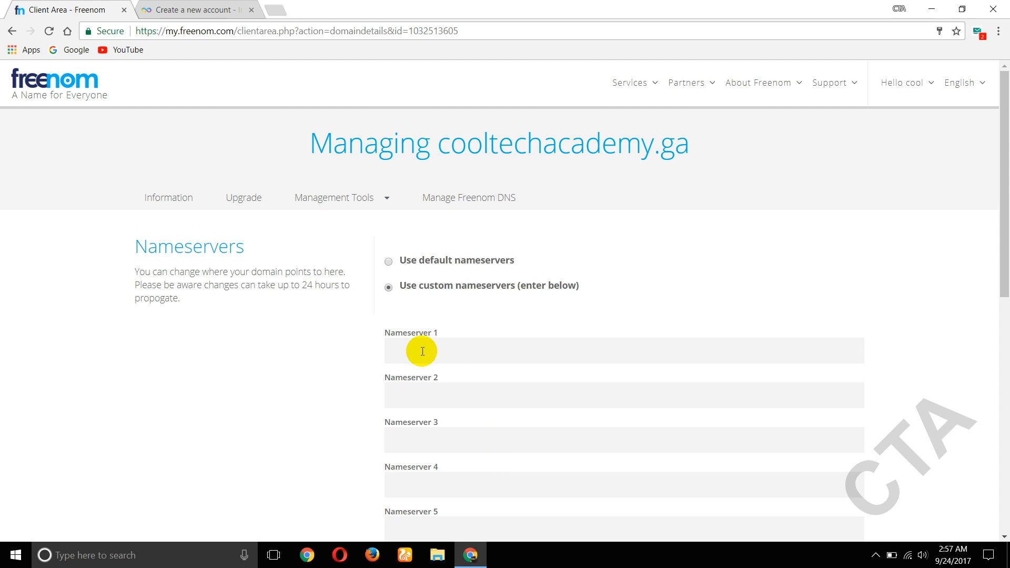
- Fill all four nameserver fields with NS1.BYET.ORG
click(423, 352)
key(ctrl+v)
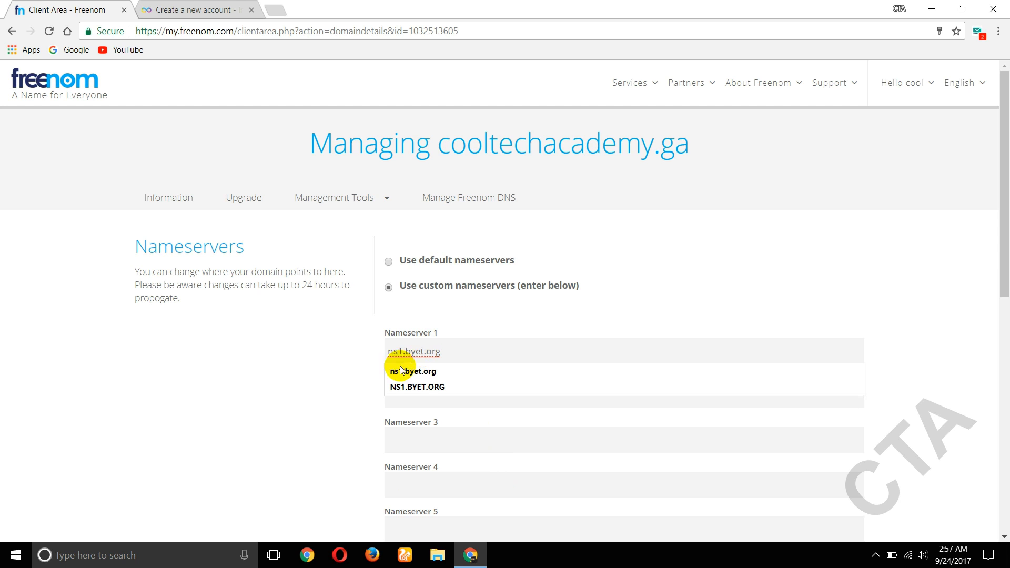
click(434, 388)
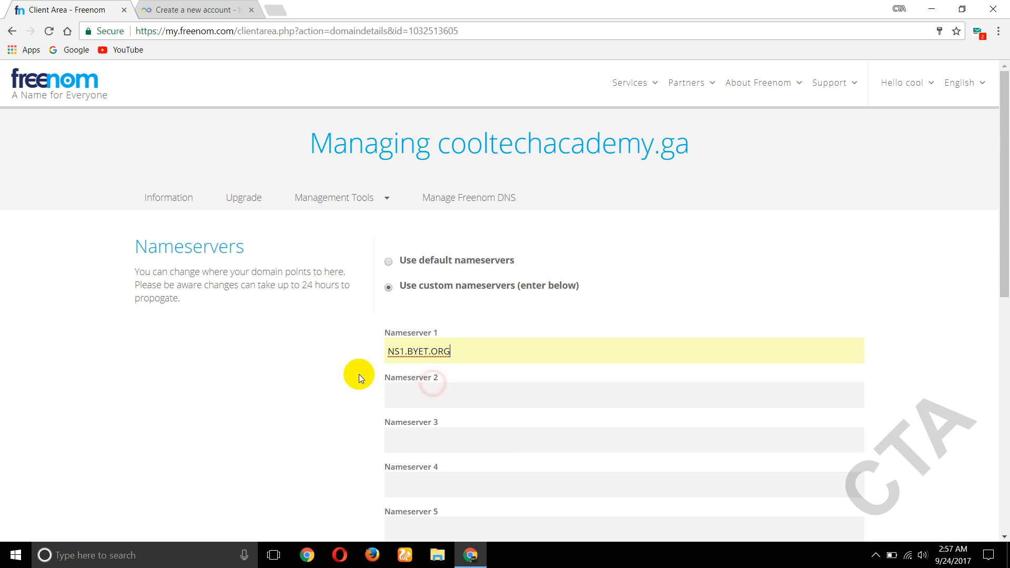
triple_click(458, 351)
key(ctrl+c)
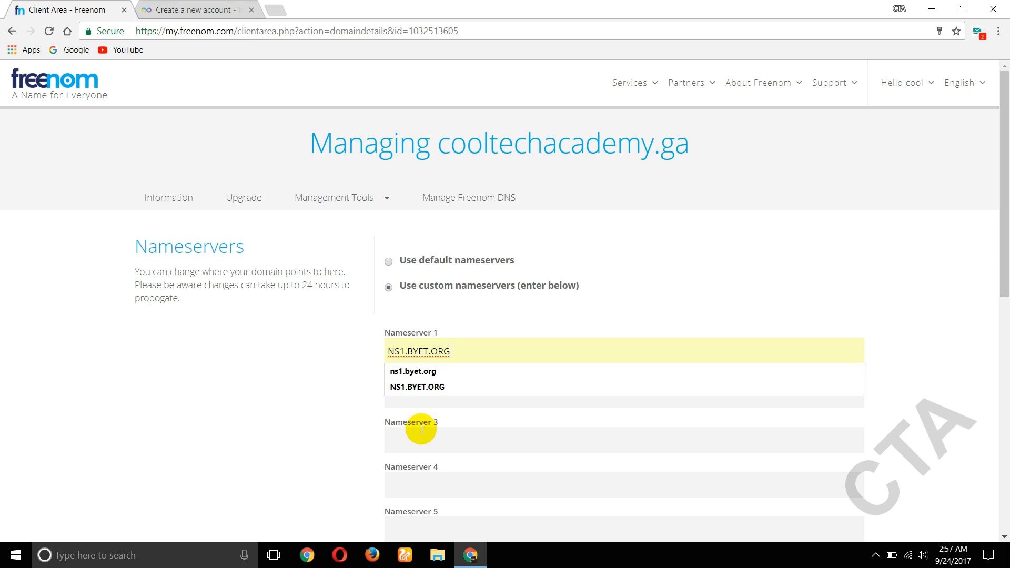
click(421, 417)
key(ctrl+v)
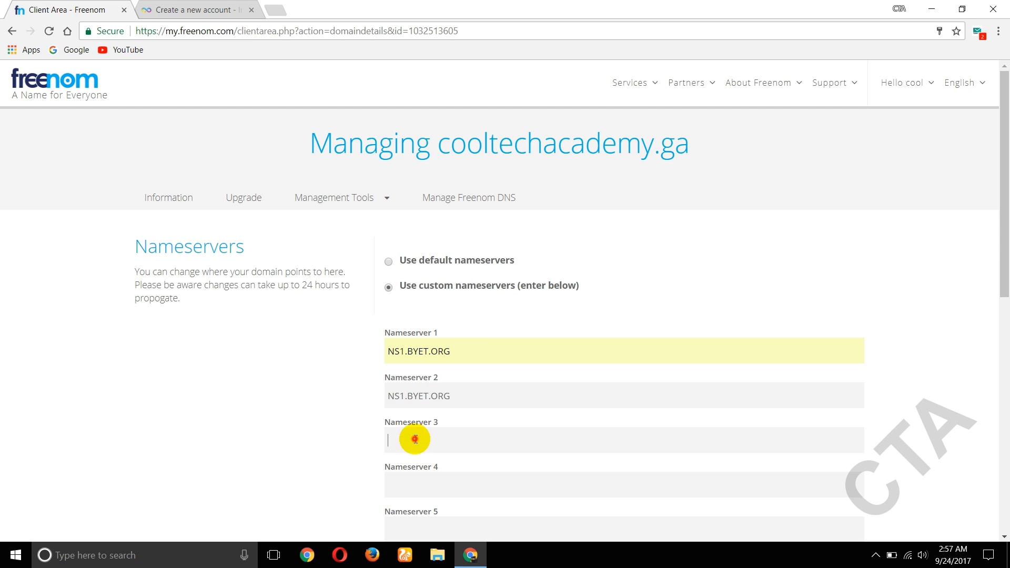
click(404, 437)
key(ctrl+v)
click(409, 478)
key(ctrl+v)
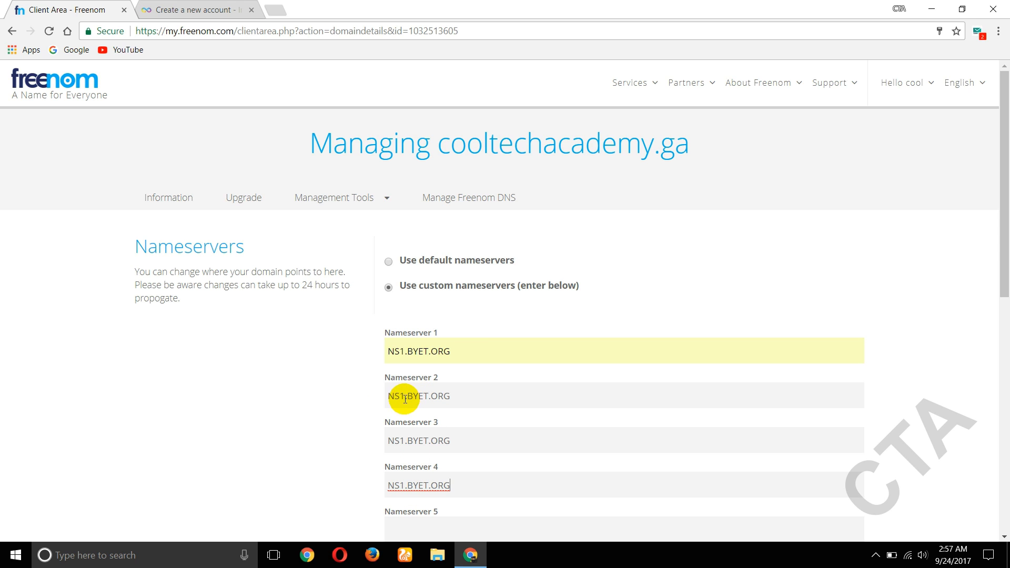
- Correct nameservers 2–4 to NS2, NS3 and NS4.BYET.ORG and save the changes
click(410, 401)
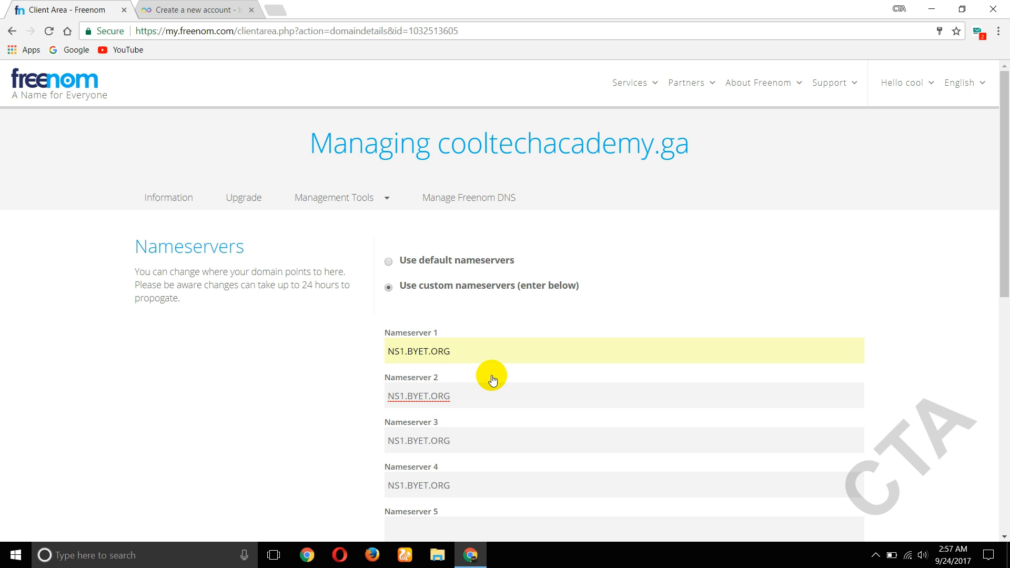
key(BackSpace)
text(2)
click(404, 440)
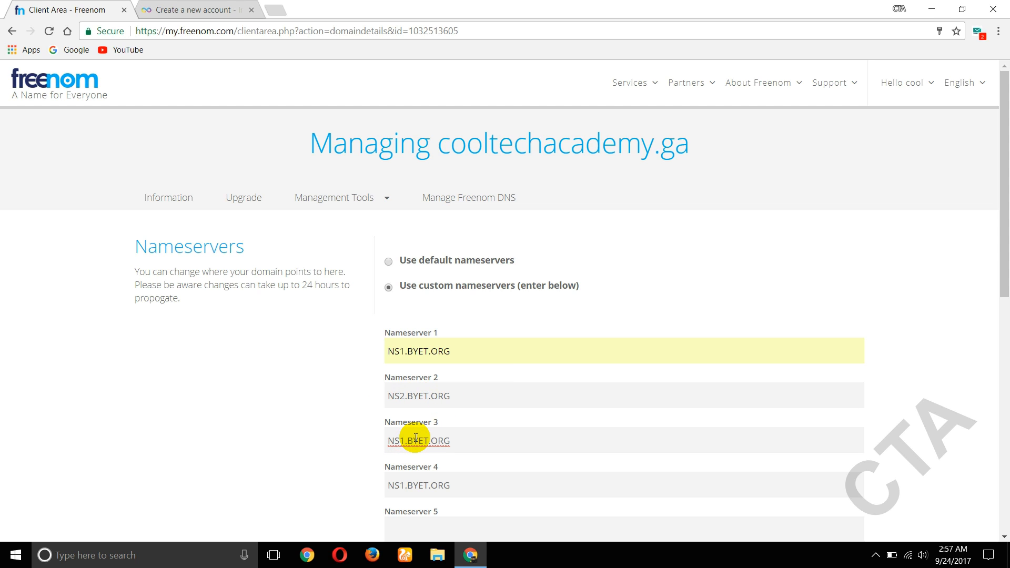
key(BackSpace)
text(3)
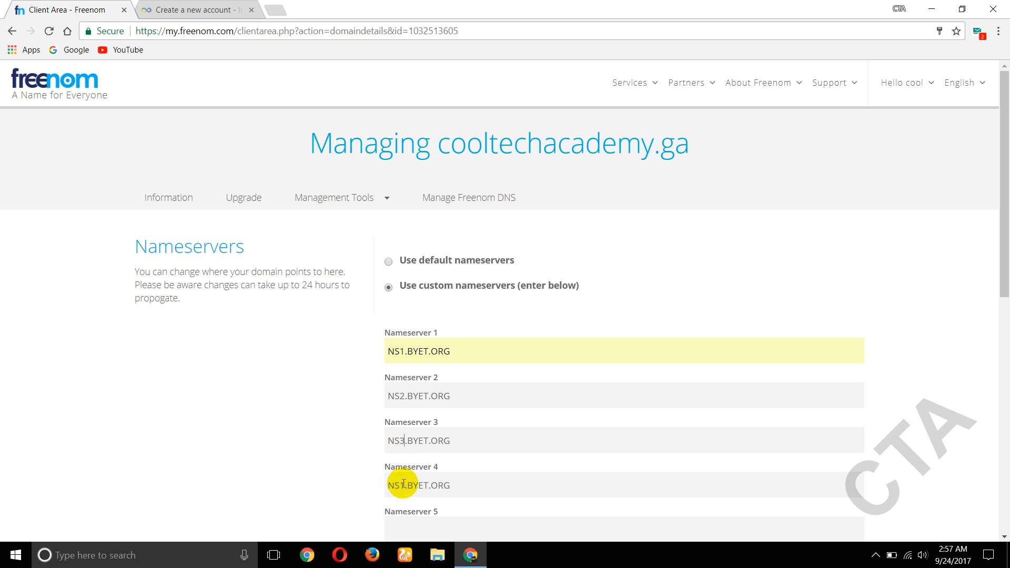
click(403, 484)
key(BackSpace)
text(4)
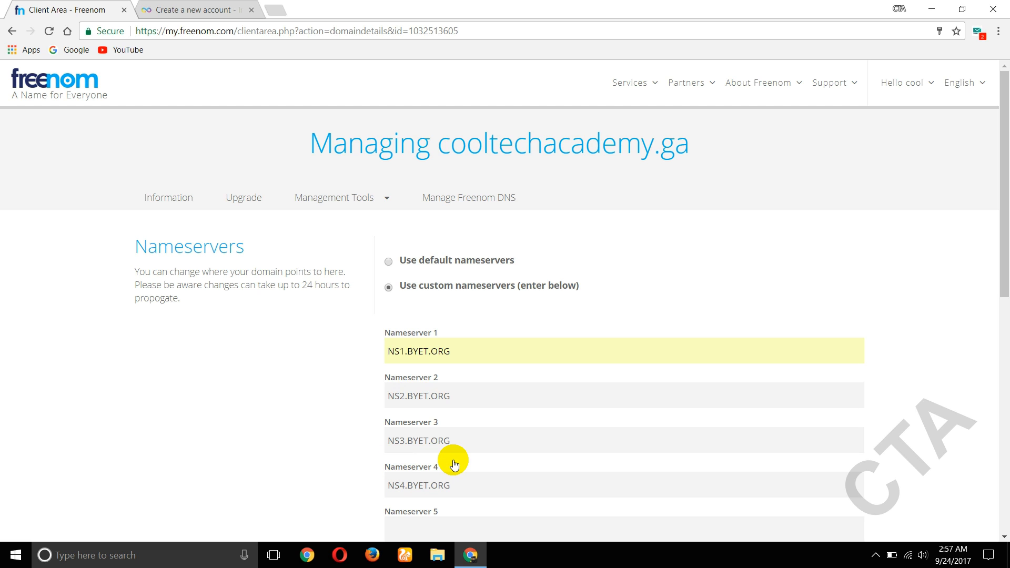
scroll(454, 464, down, 5)
scroll(424, 383, up, 2)
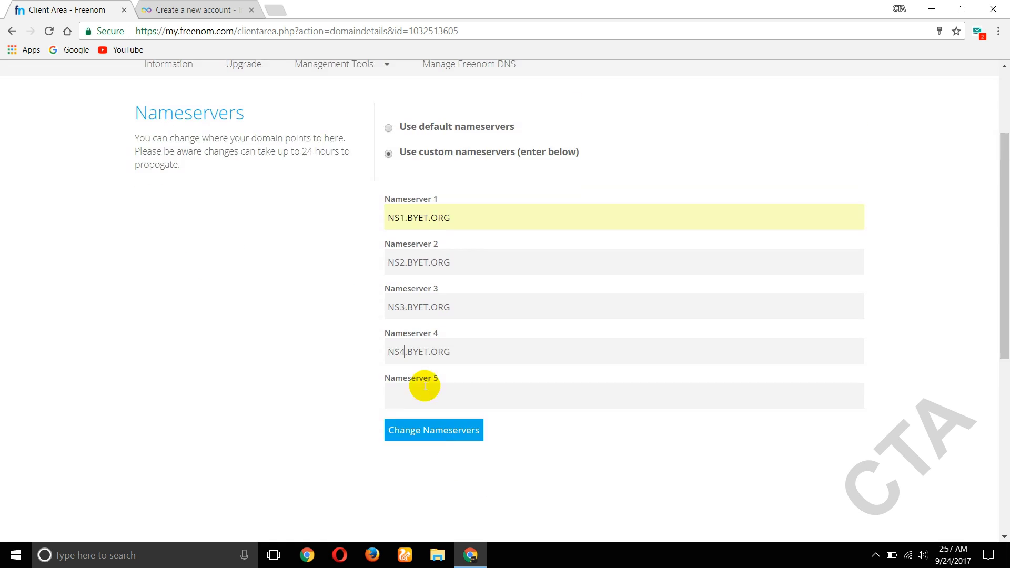
click(446, 436)
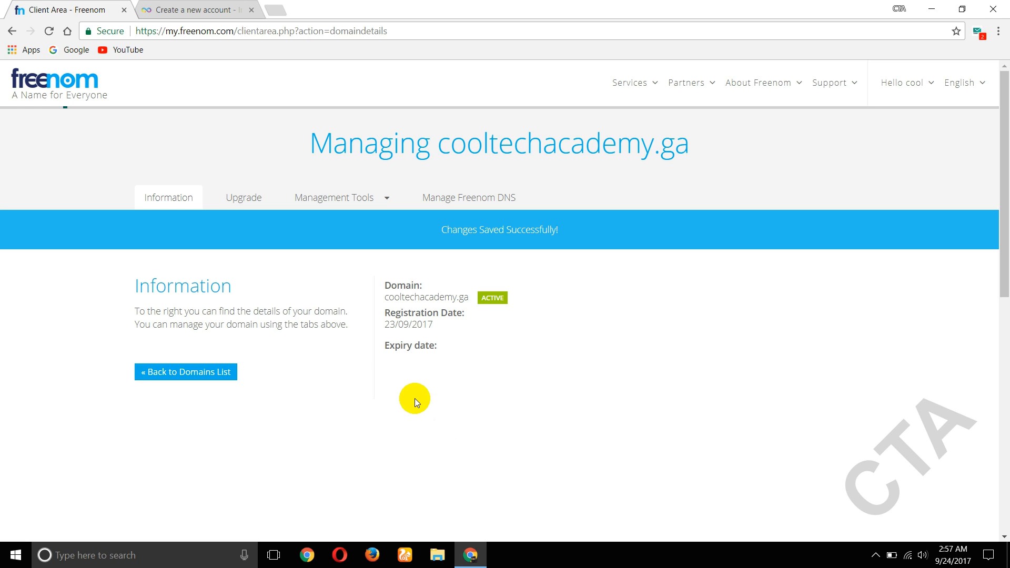
- Back in InfinityFree, enter cooltechacademy.ga as the own domain
click(194, 9)
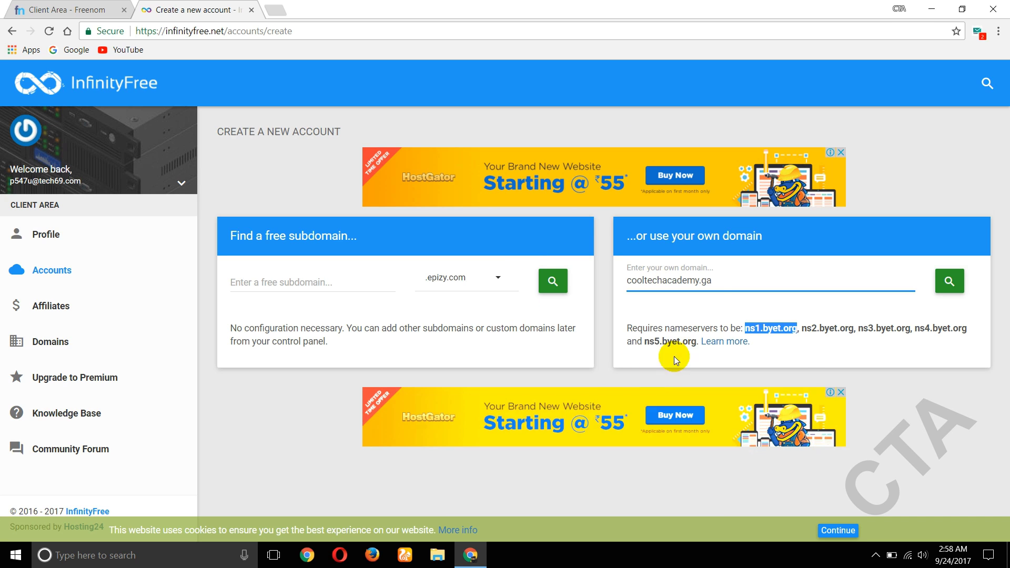
click(713, 280)
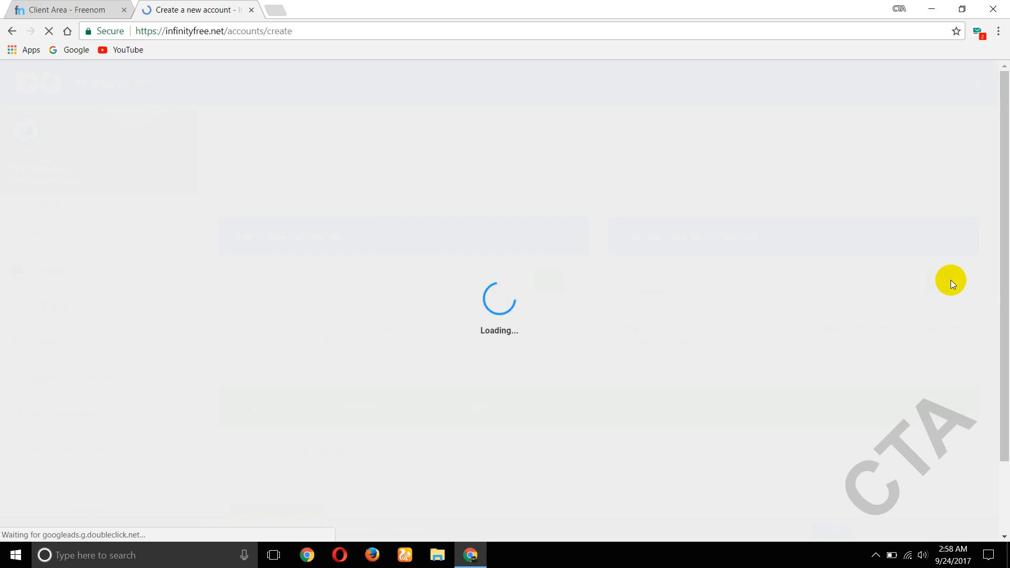
- Solve the street-sign CAPTCHA and submit account creation for cooltechacademy.ga
scroll(570, 317, down, 1)
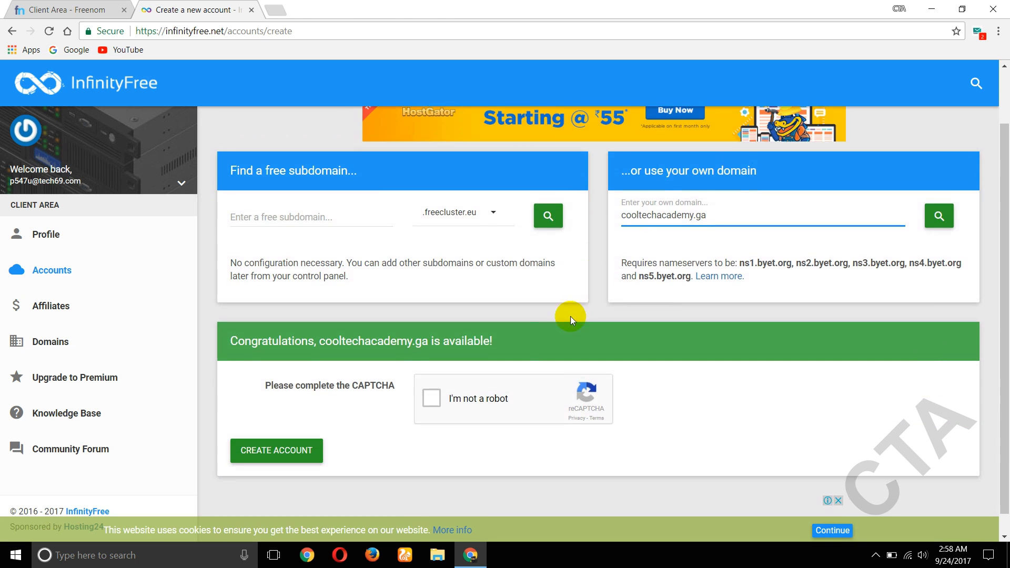
click(434, 394)
click(547, 270)
click(612, 270)
click(611, 333)
click(548, 333)
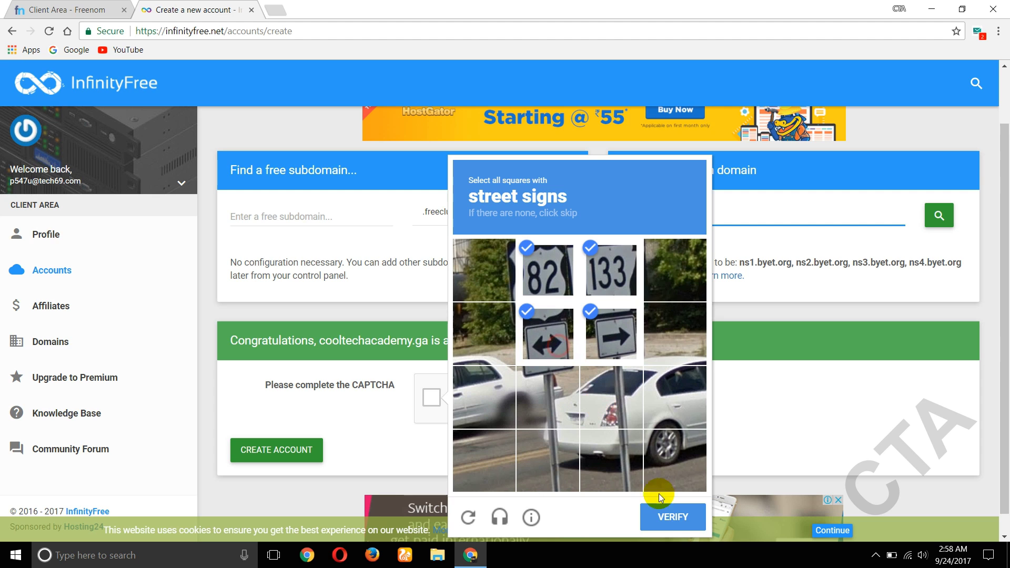
click(676, 523)
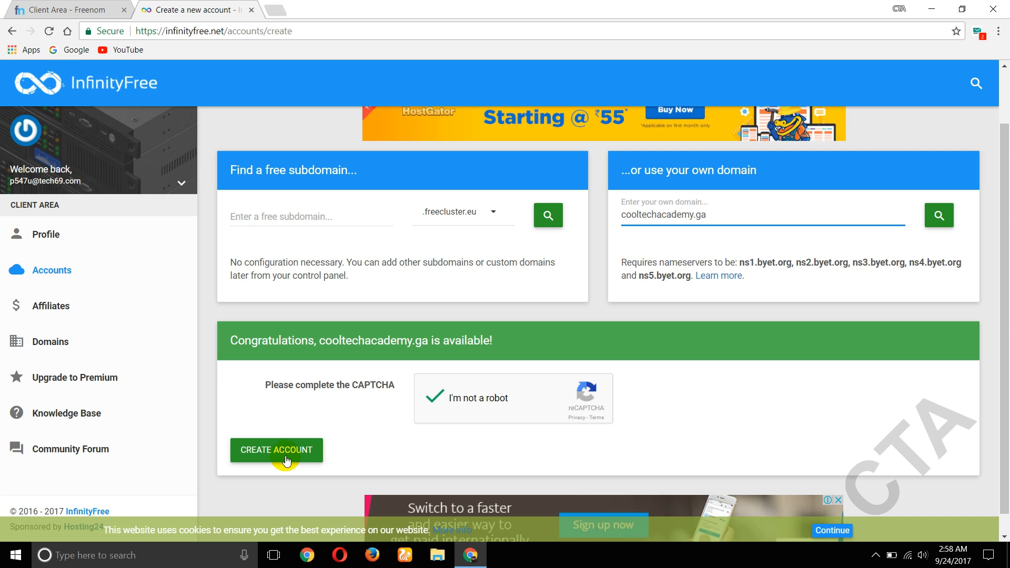
click(284, 460)
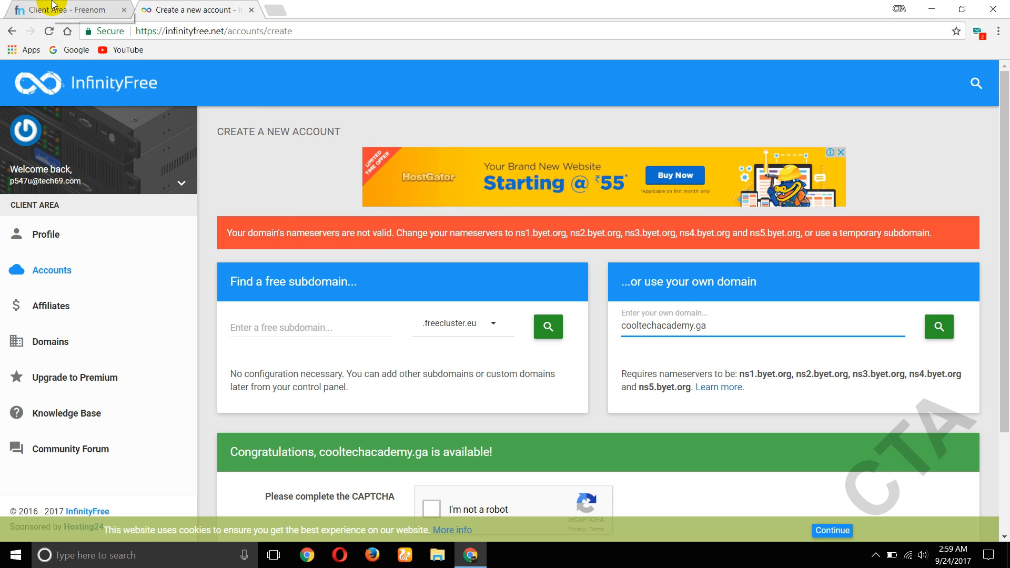
- Reopen cooltechacademy.ga's Freenom nameservers, check the NS1–NS4.BYET.ORG entries, and save again
click(31, 9)
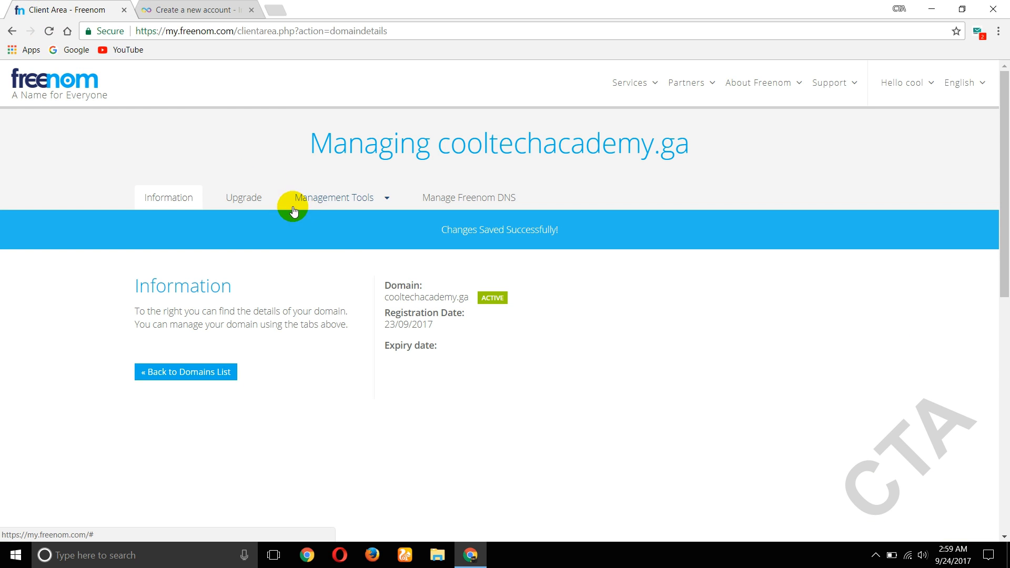
click(352, 204)
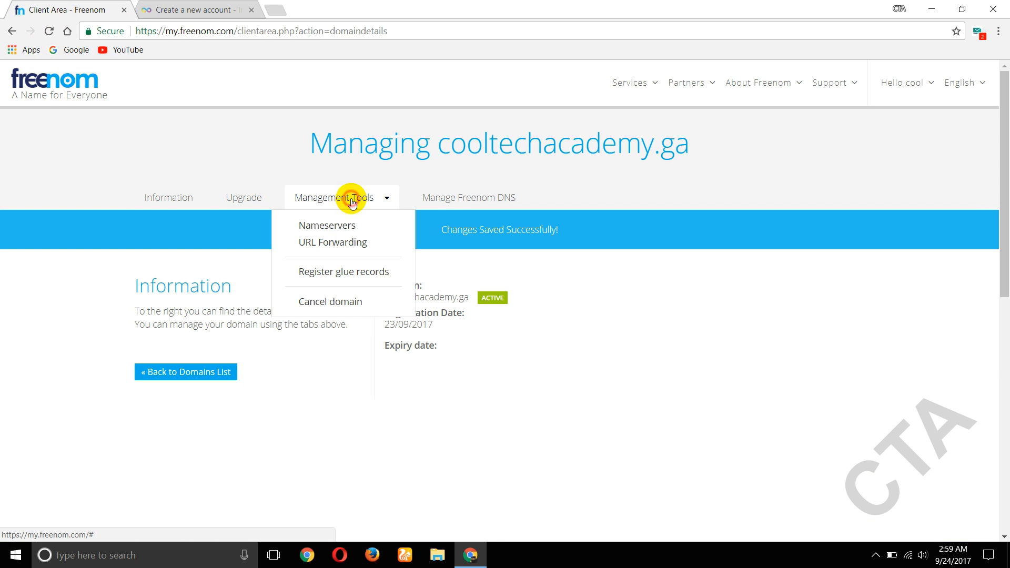
click(338, 226)
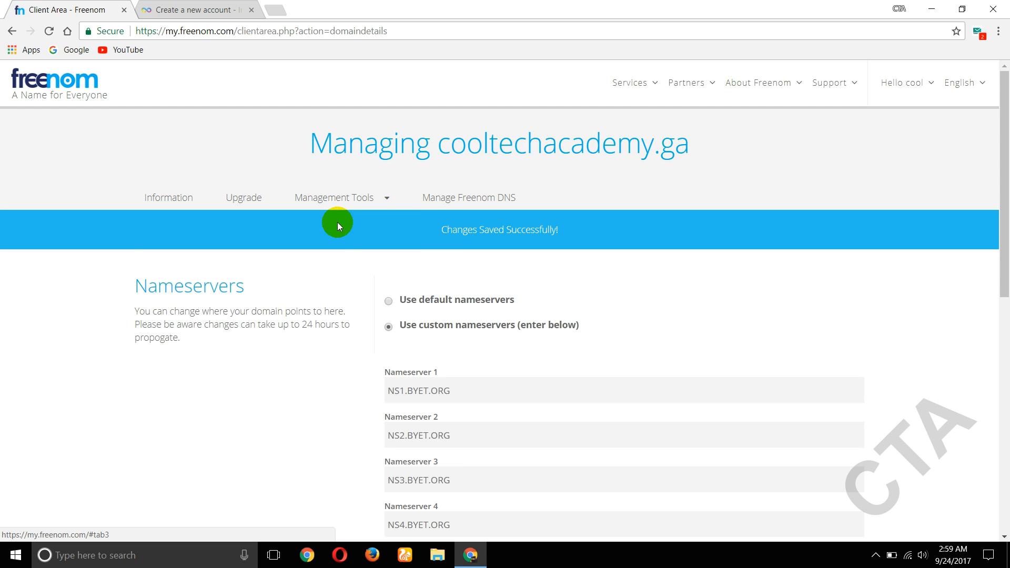
scroll(458, 354, down, 1)
scroll(452, 339, down, 1)
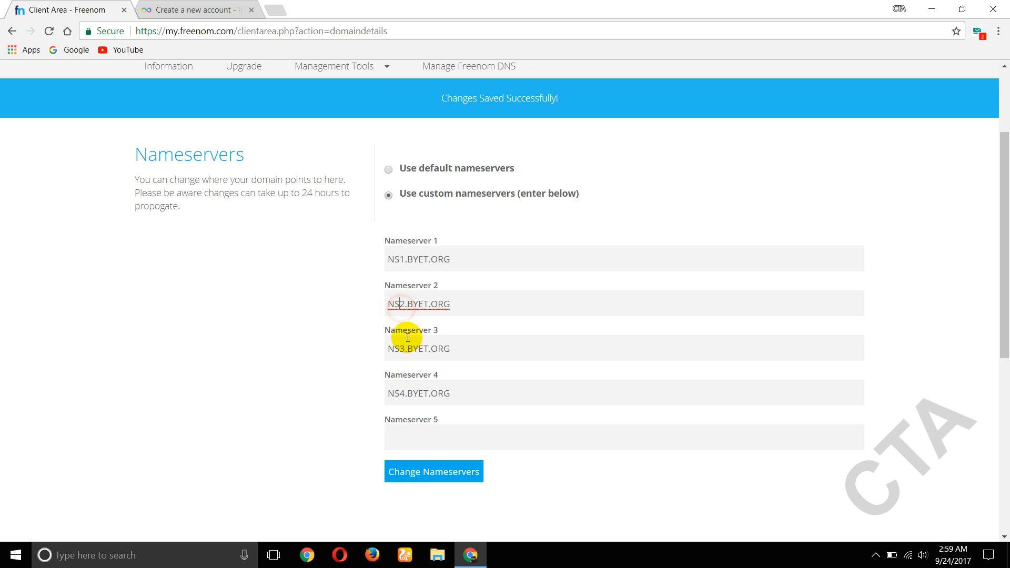
click(405, 393)
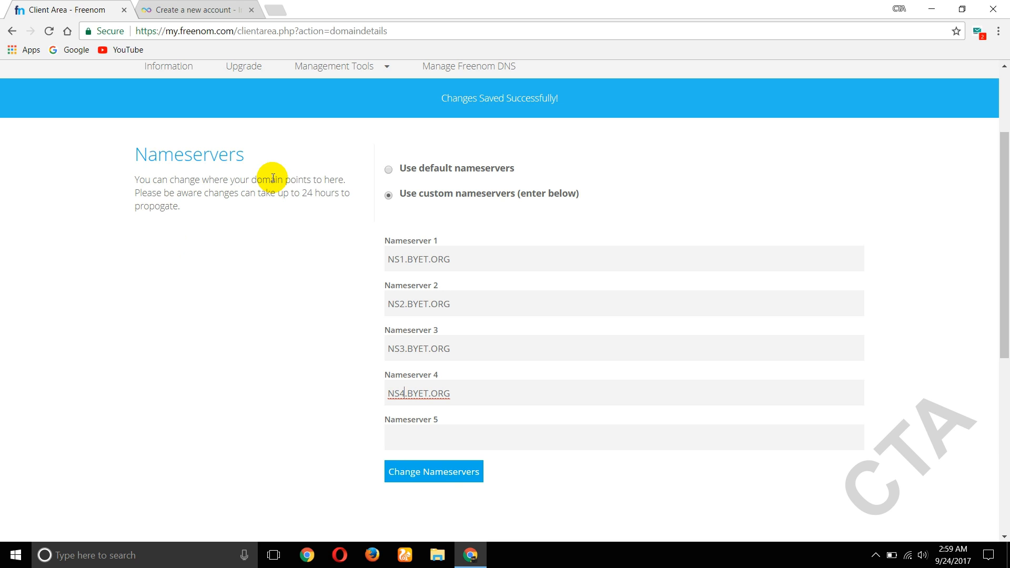
click(413, 481)
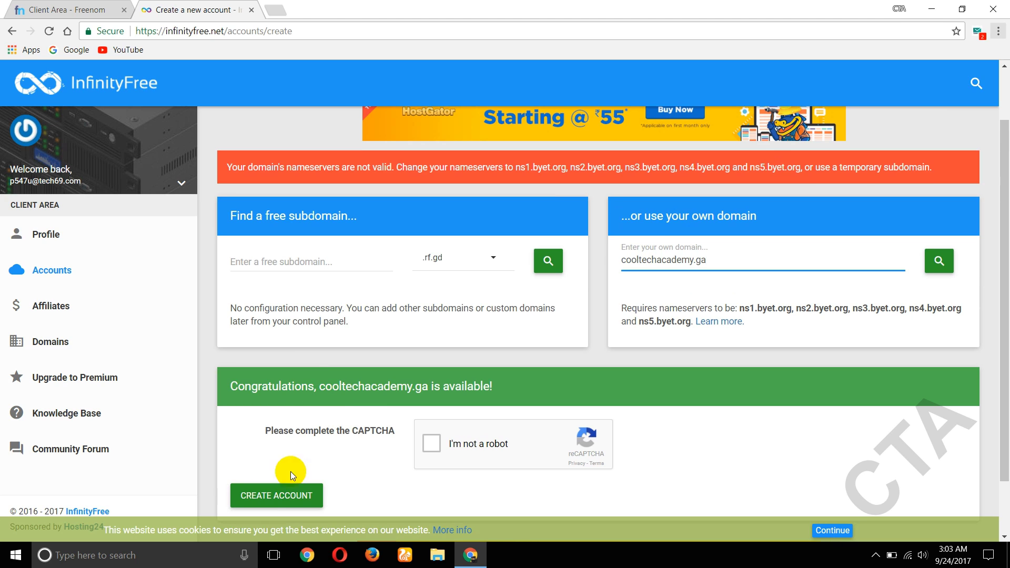
- Select all road tiles in the reCAPTCHA, verify it, and move down toward CREATE ACCOUNT
click(430, 446)
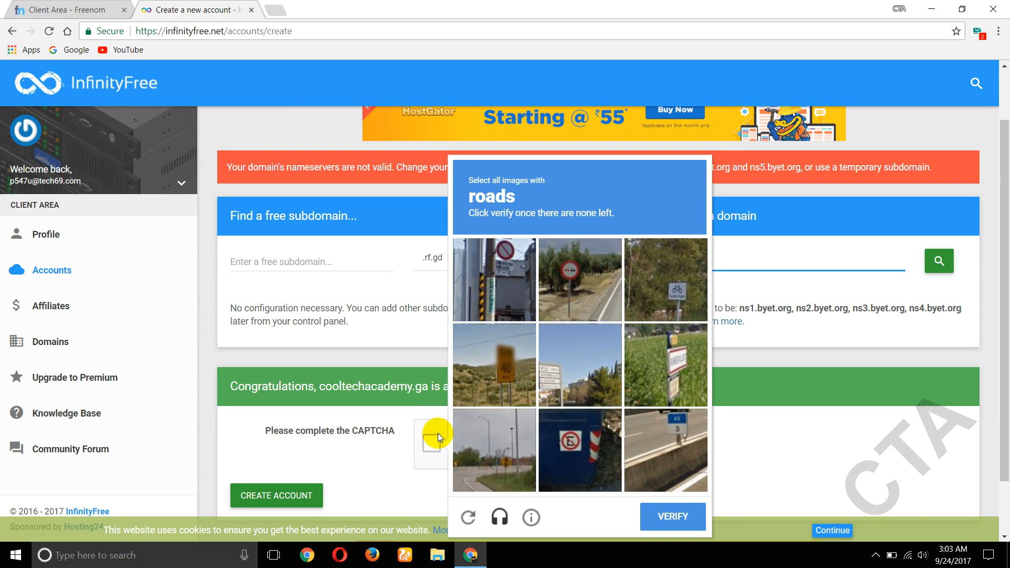
click(583, 294)
click(658, 437)
click(514, 447)
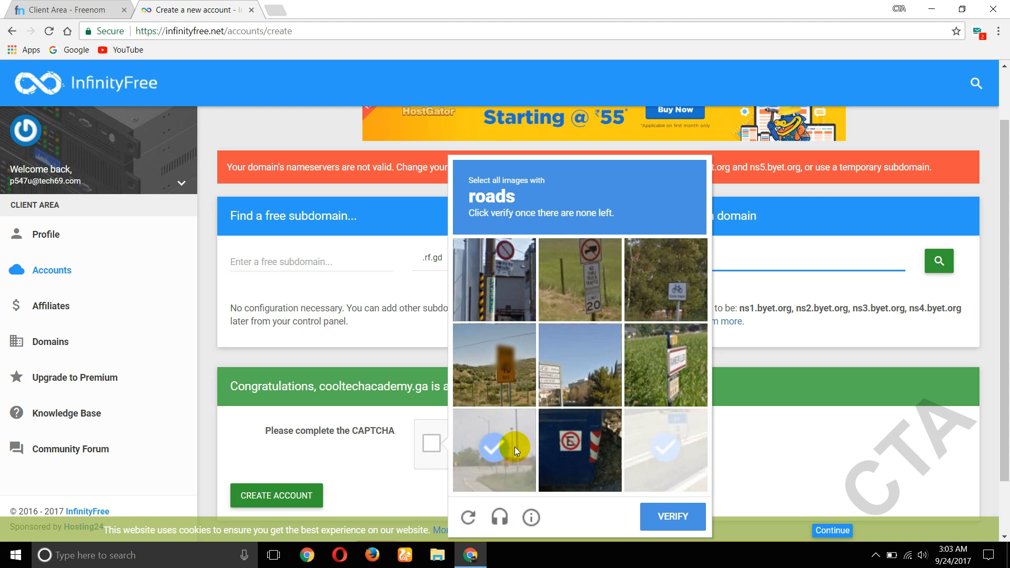
click(649, 470)
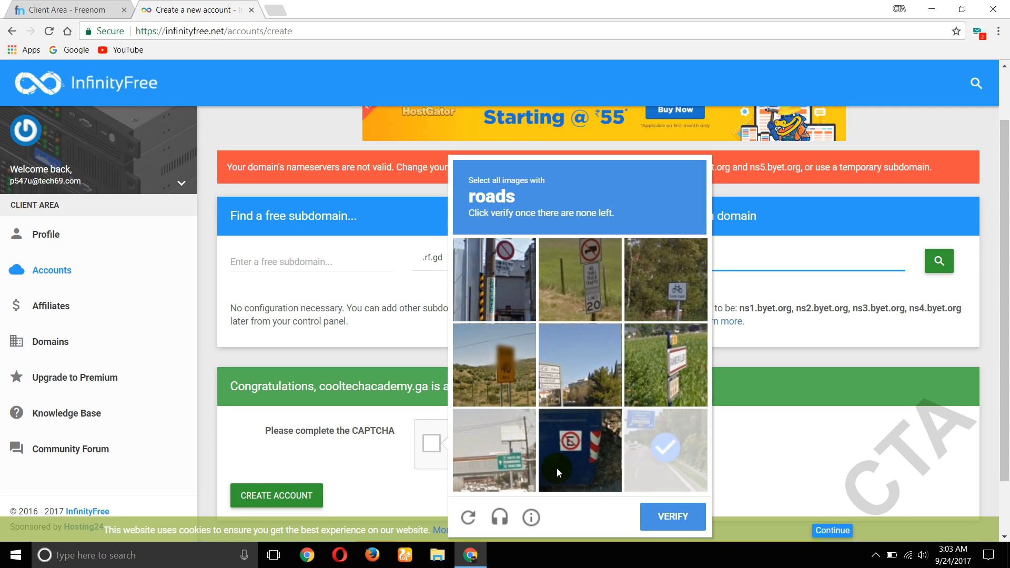
click(667, 462)
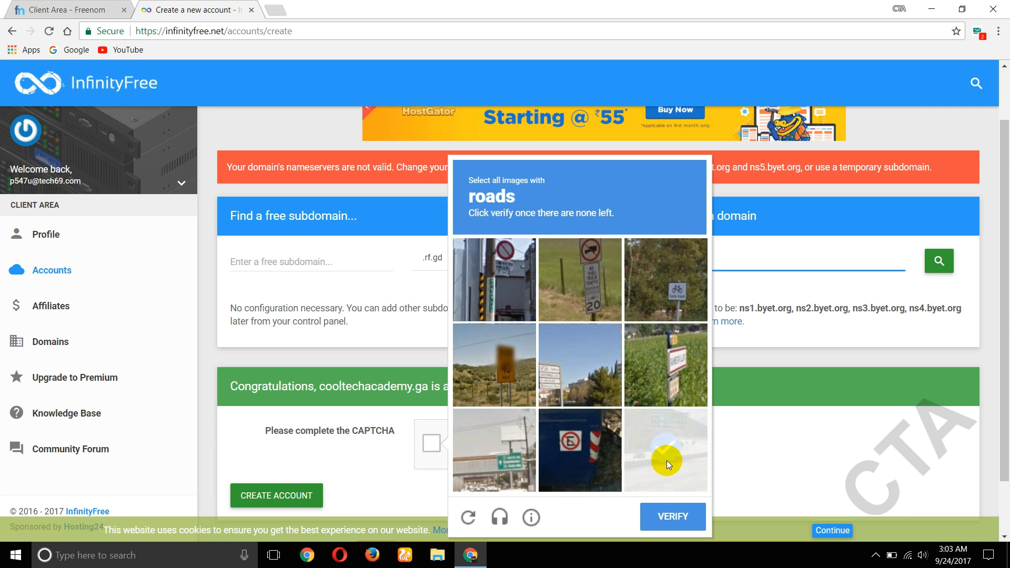
click(664, 458)
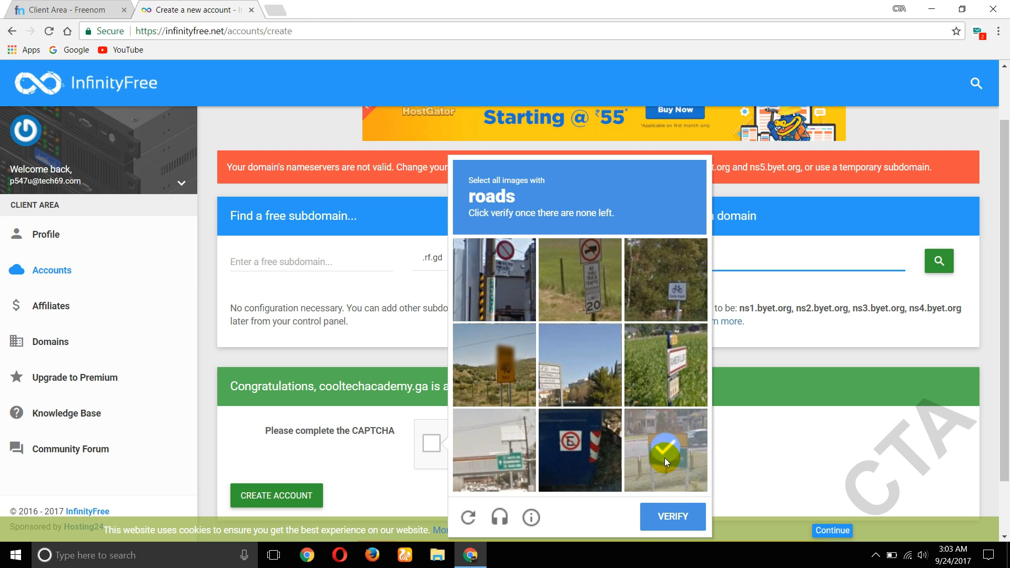
click(664, 458)
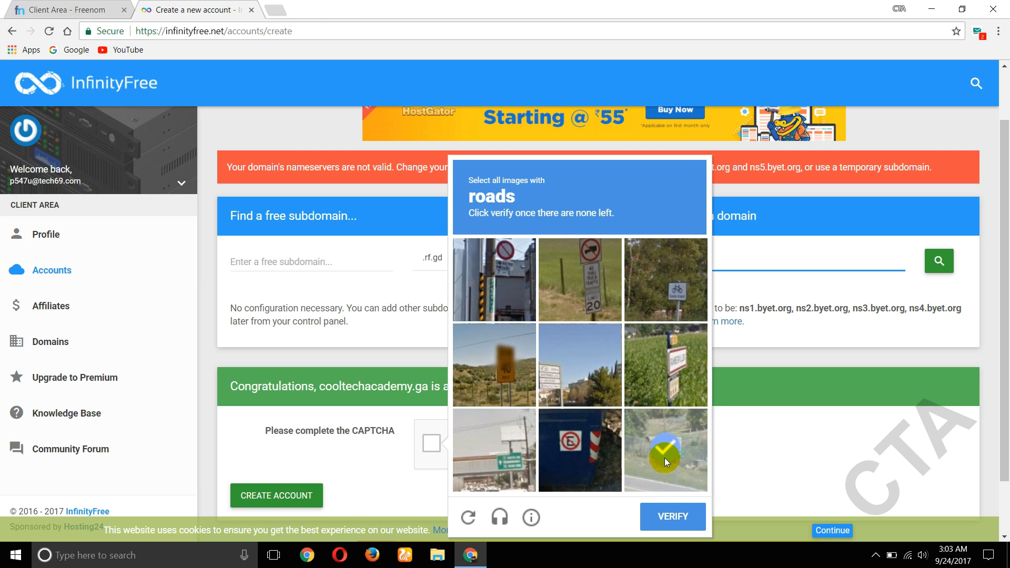
click(665, 458)
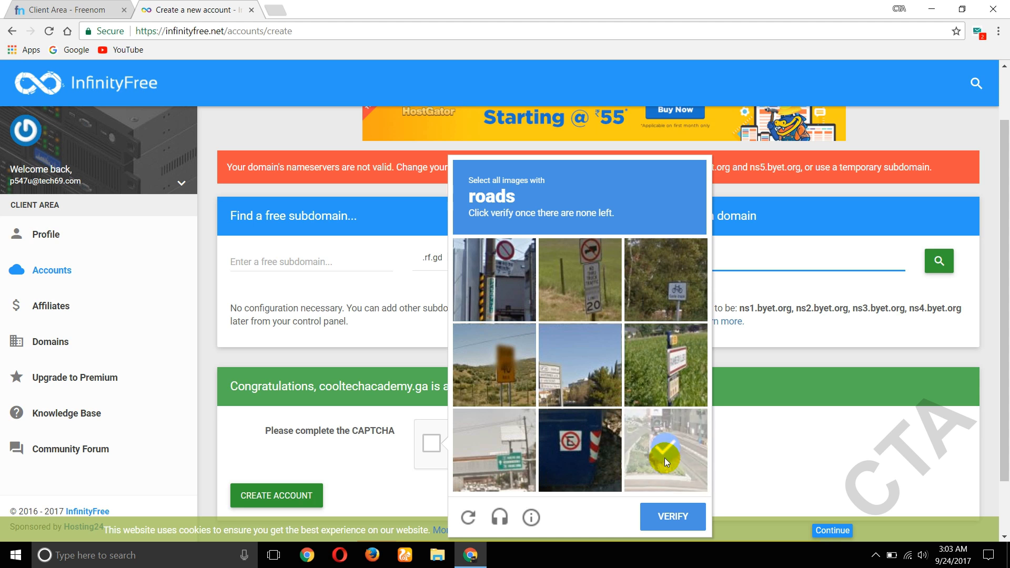
click(655, 515)
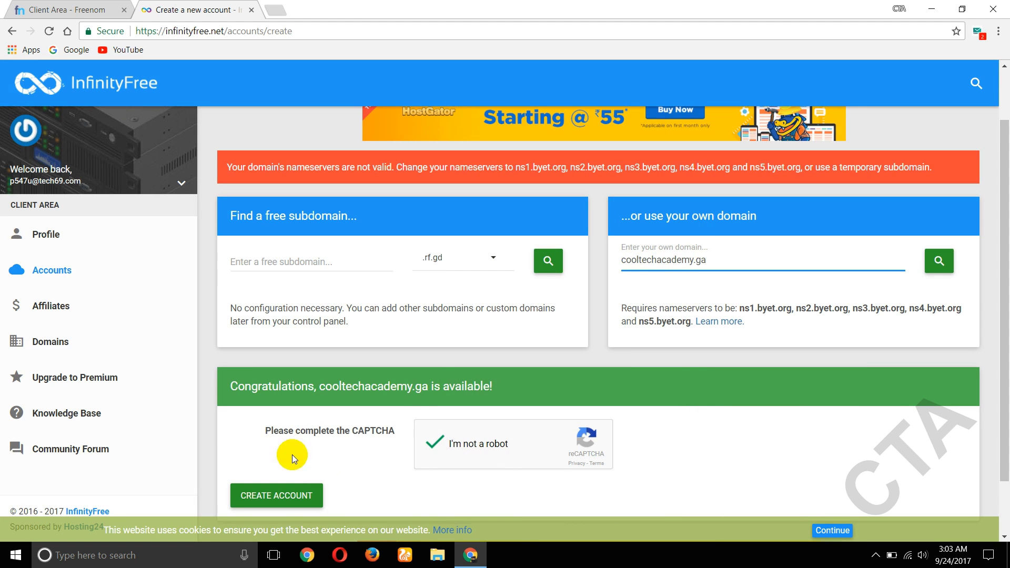
scroll(286, 439, down, 1)
click(287, 442)
- Create the cooltechacademy.ga hosting account and refresh the Accounts list until it is active
click(271, 497)
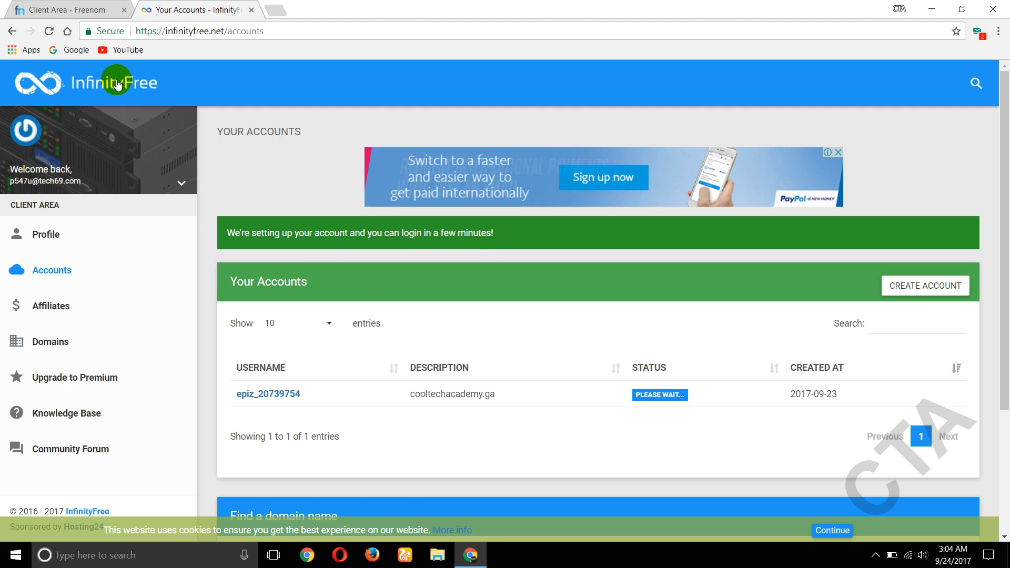
click(49, 33)
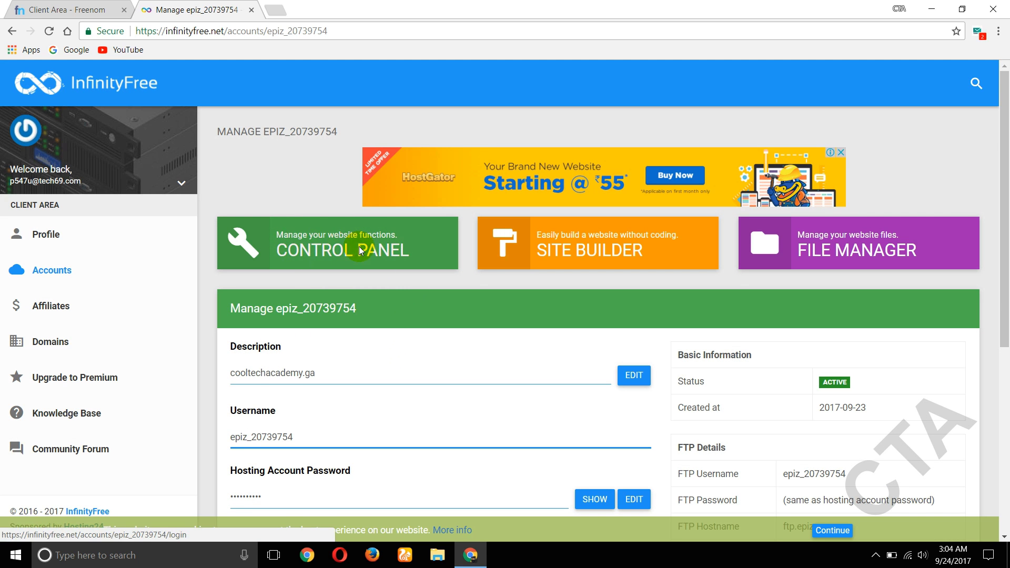
- Open the account's cPanel control panel and scroll down to the Software section
click(333, 247)
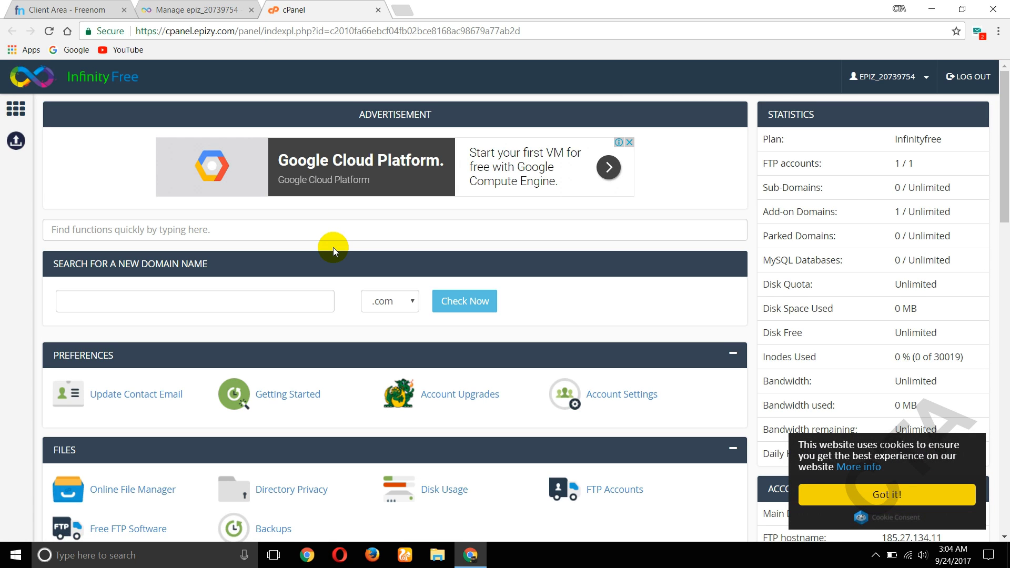
scroll(333, 247, down, 6)
scroll(333, 247, down, 7)
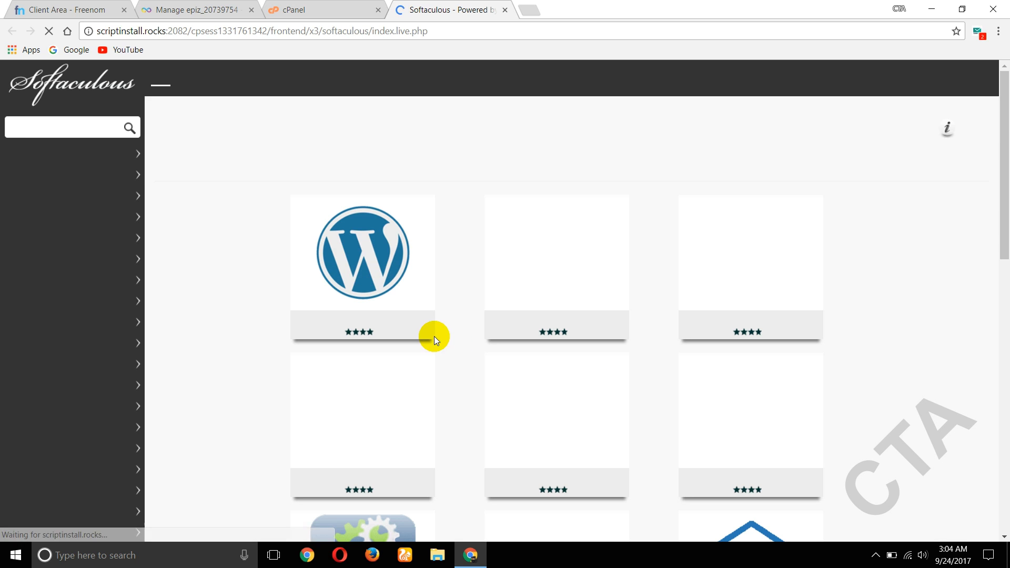
- Launch the WordPress installer from Softaculous's Top Scripts
mouse_move(292, 249)
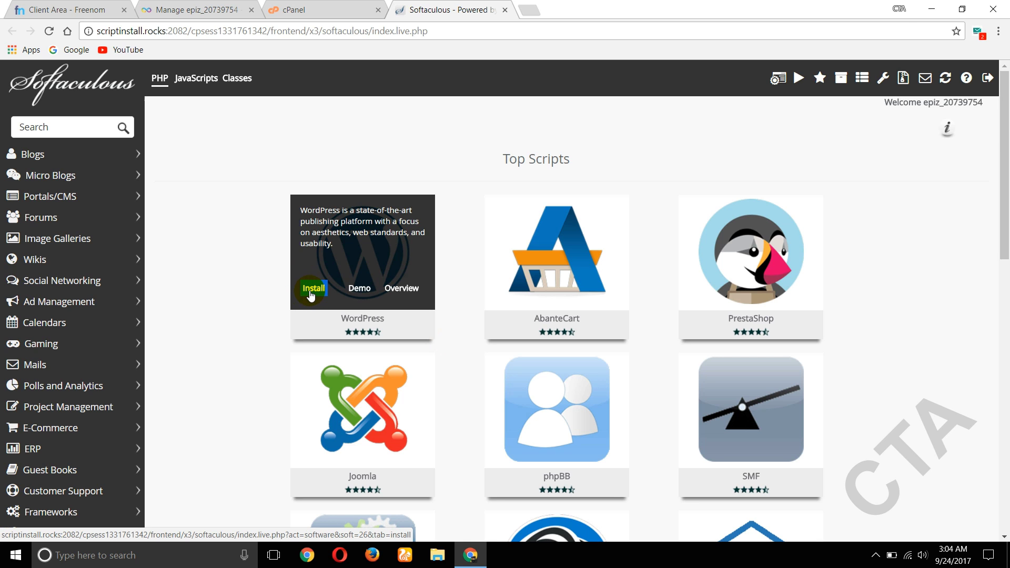
click(312, 293)
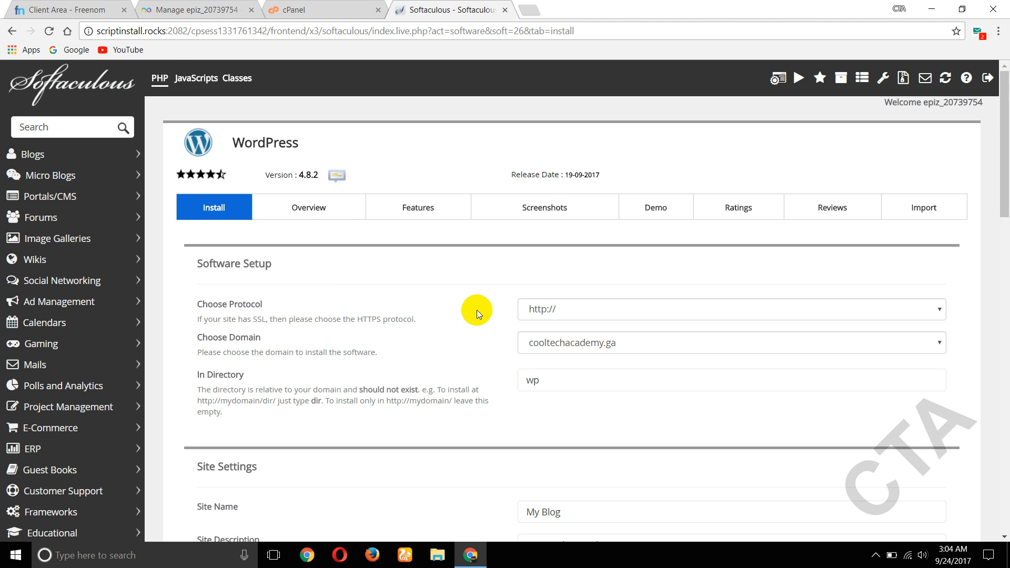
- Set the site name to cooltechacademy and the site description to 'free for everyone'
scroll(476, 310, down, 4)
click(550, 344)
drag(561, 316, 474, 317)
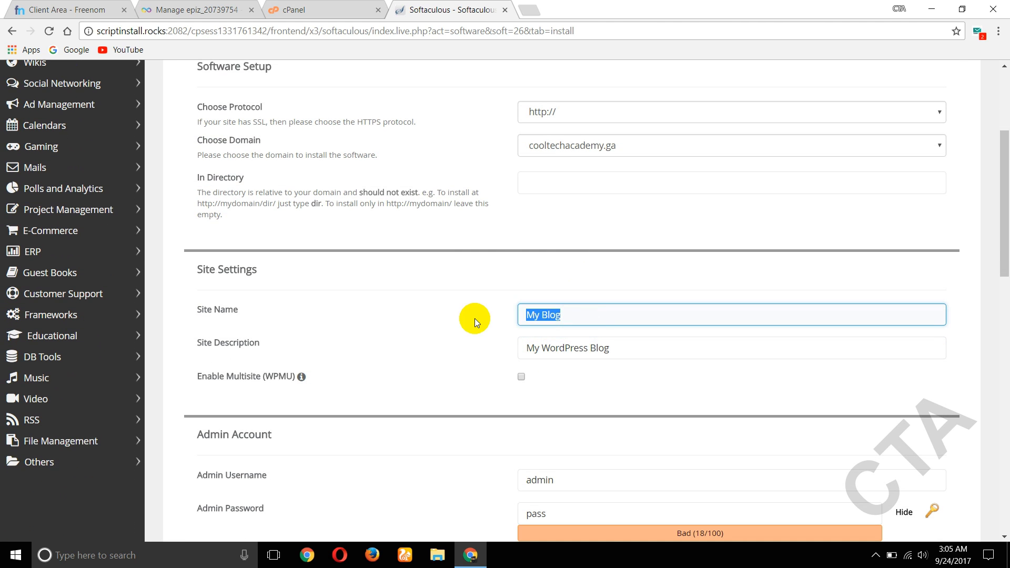
text(c)
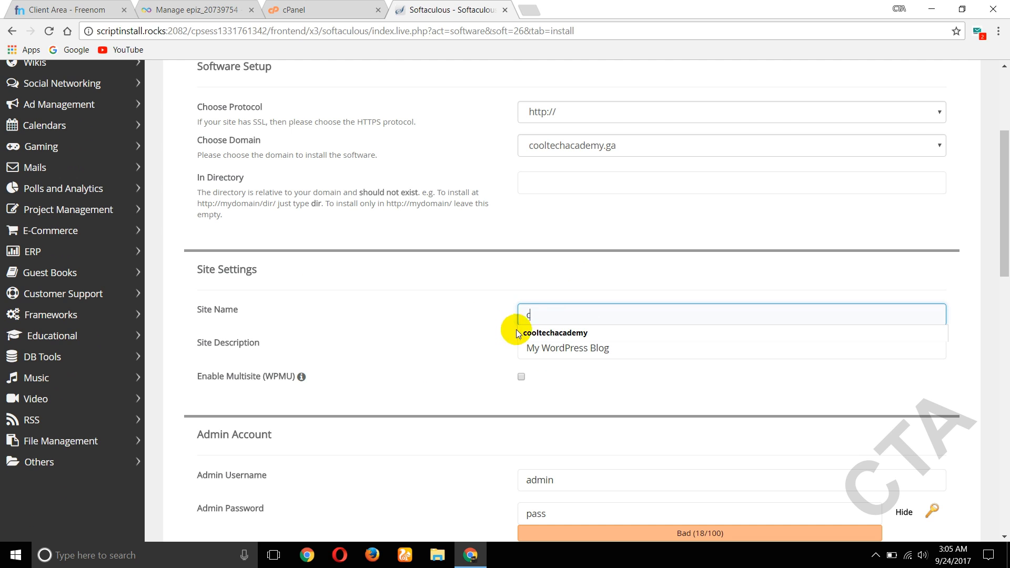
click(531, 332)
click(543, 350)
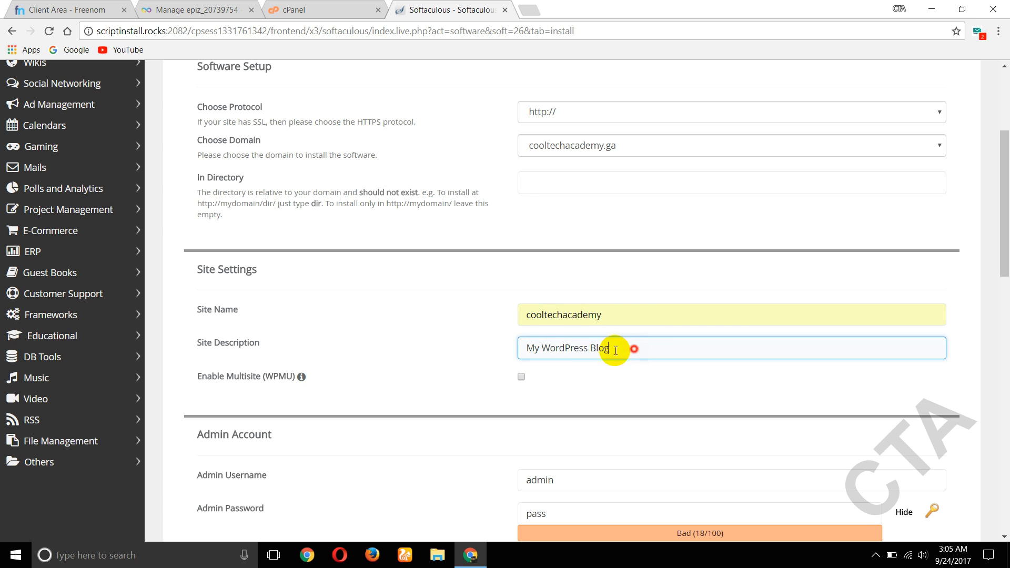
drag(610, 349, 450, 352)
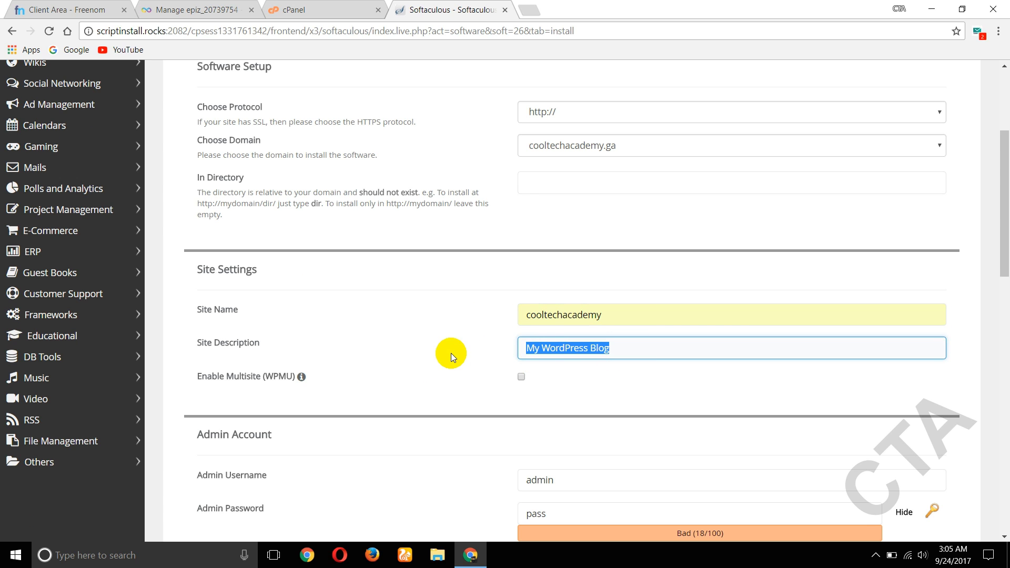
text(free for everyone)
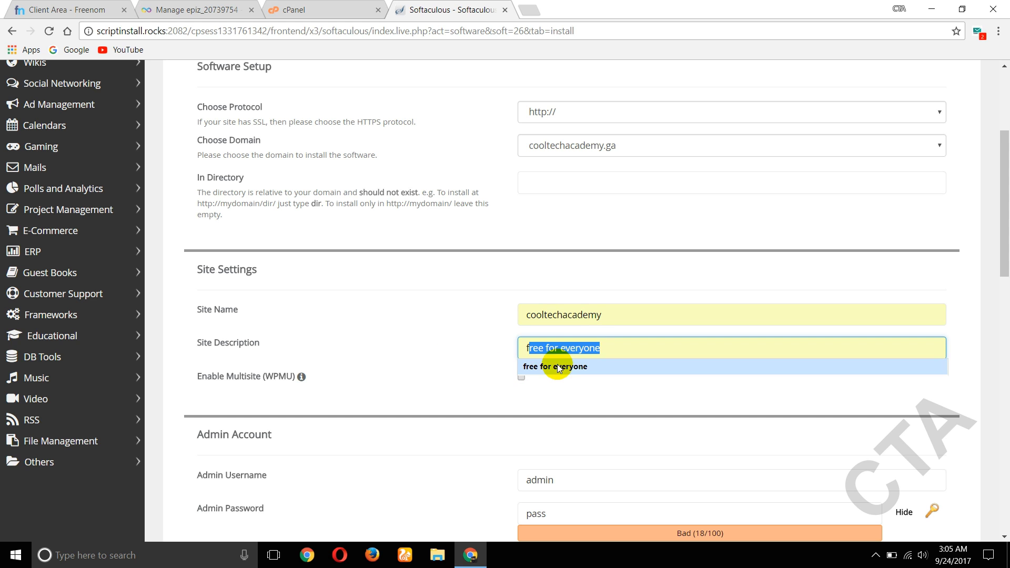
click(557, 367)
- Replace the default admin username and admin password with new credentials
scroll(610, 362, down, 2)
click(603, 359)
double_click(604, 359)
key(BackSpace)
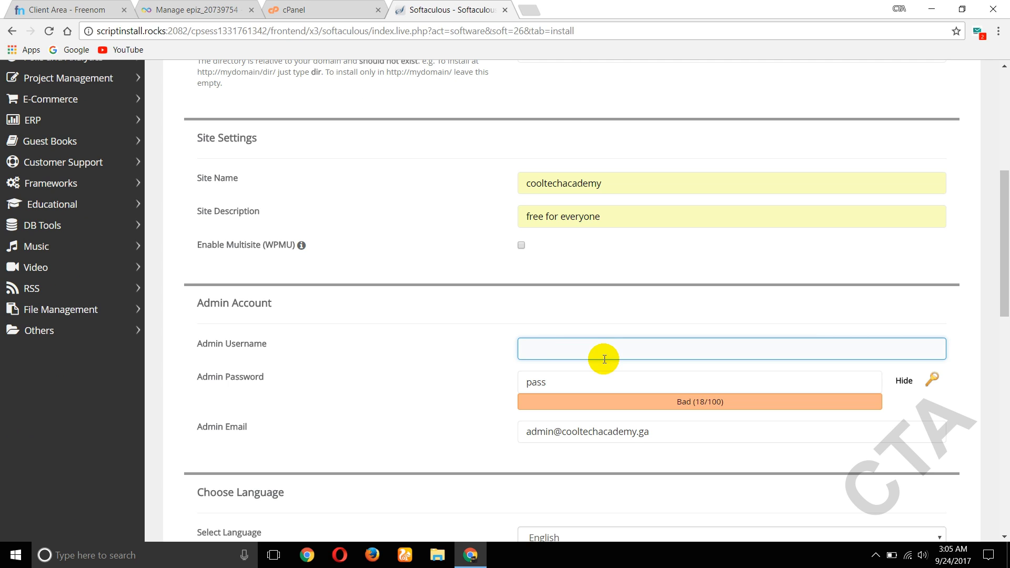
text(zxcv)
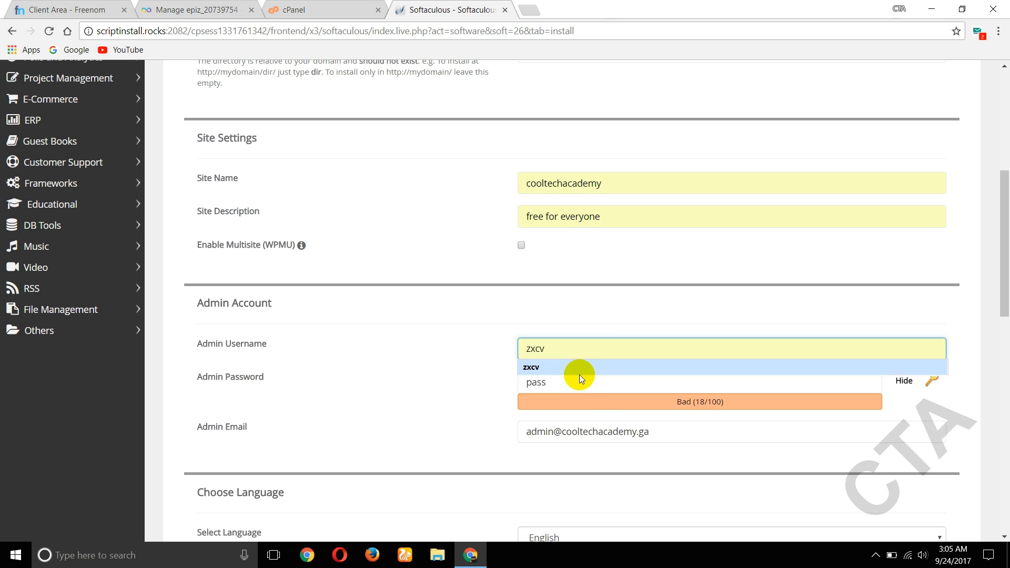
click(577, 382)
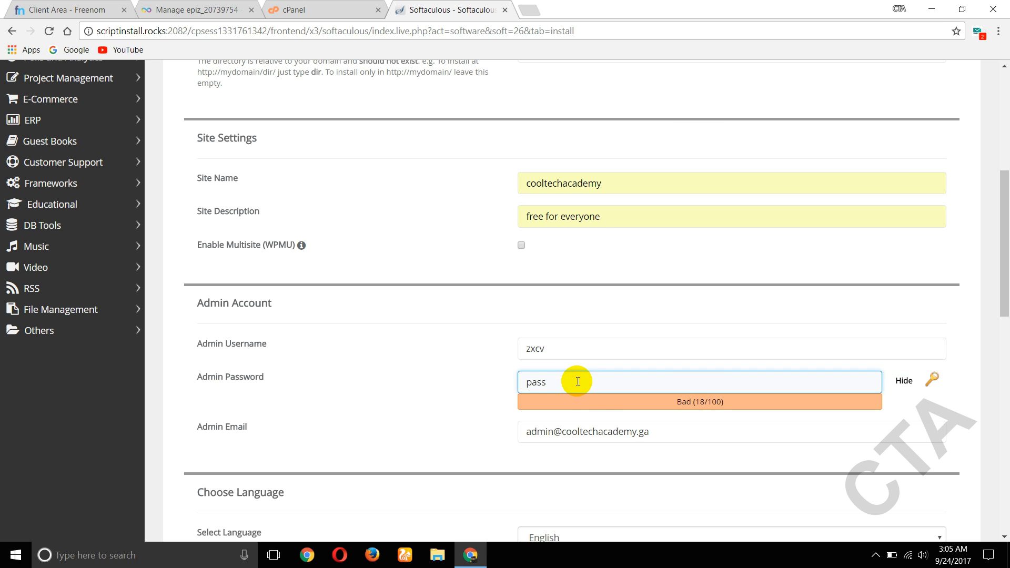
key(BackSpace)
key(BackSpace)
key(BackSpace)
key(BackSpace)
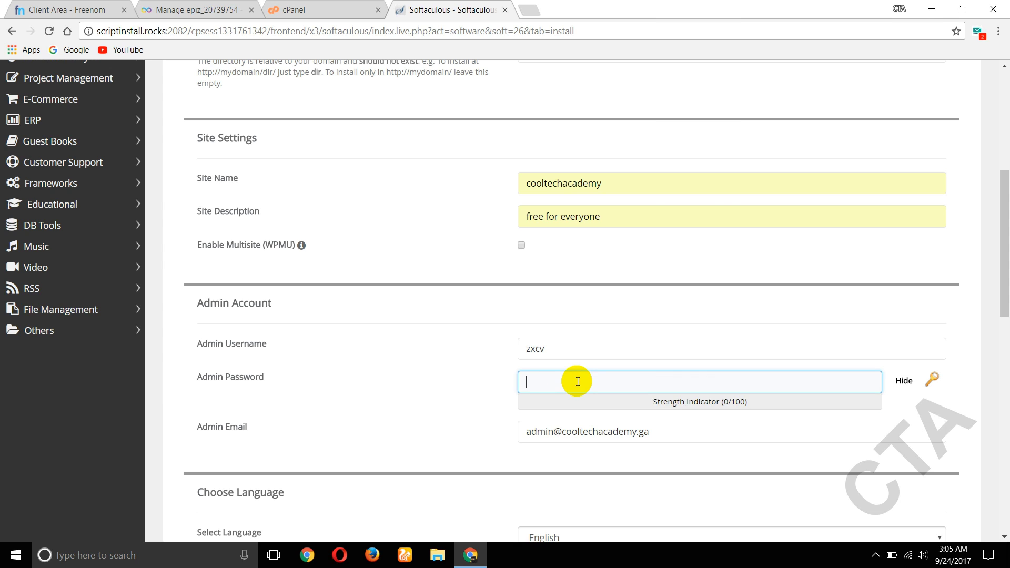
text(zxcvzxcv)
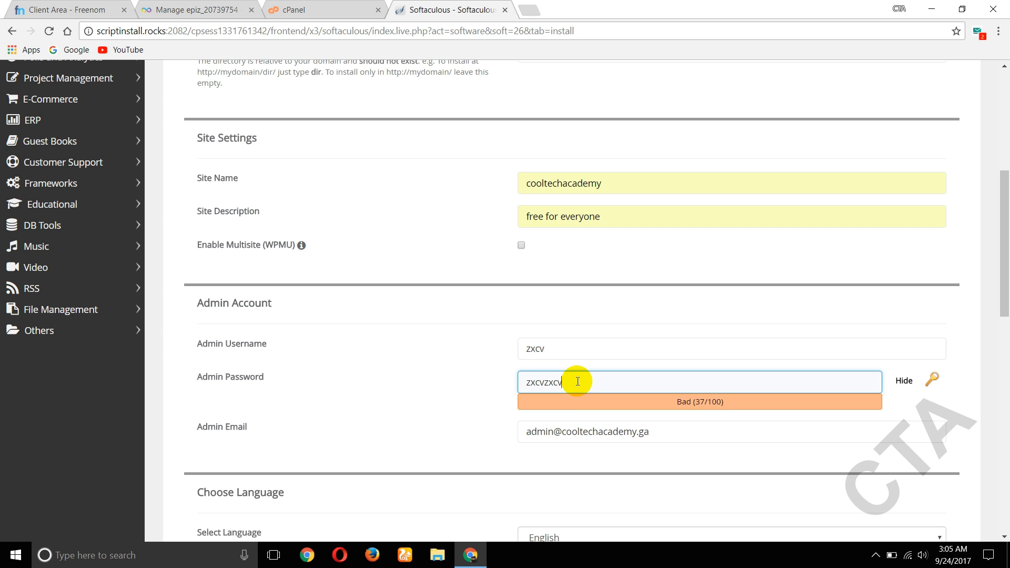
- Fill in the admin email field and scroll down to the Install button
click(605, 434)
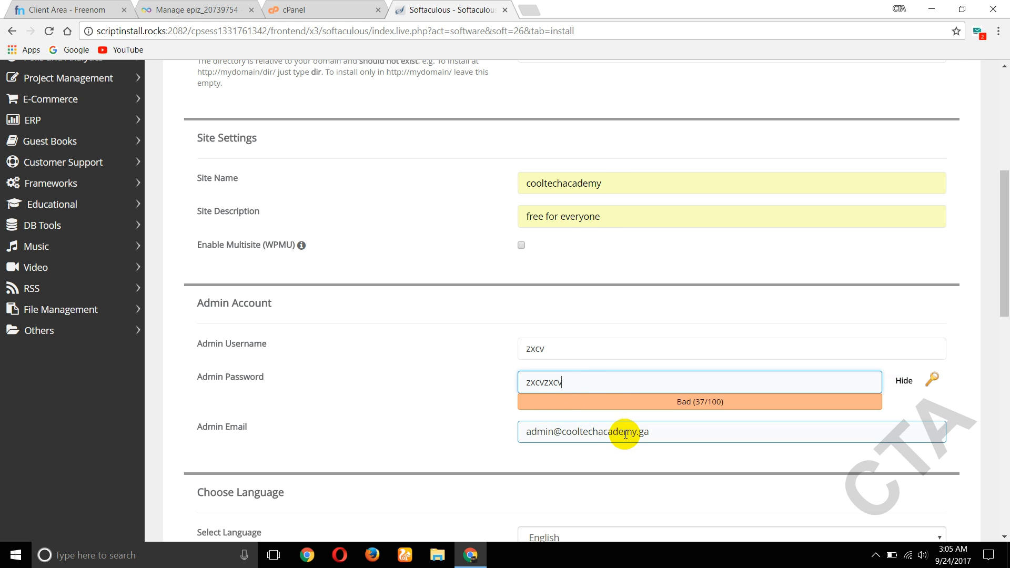
scroll(629, 436, down, 1)
drag(660, 365, 502, 374)
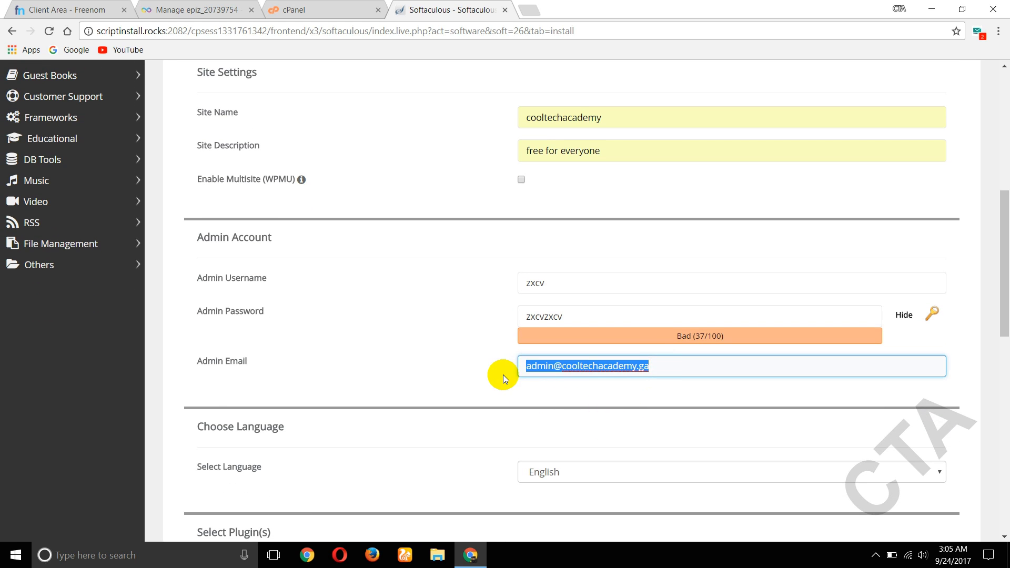
click(504, 376)
click(666, 376)
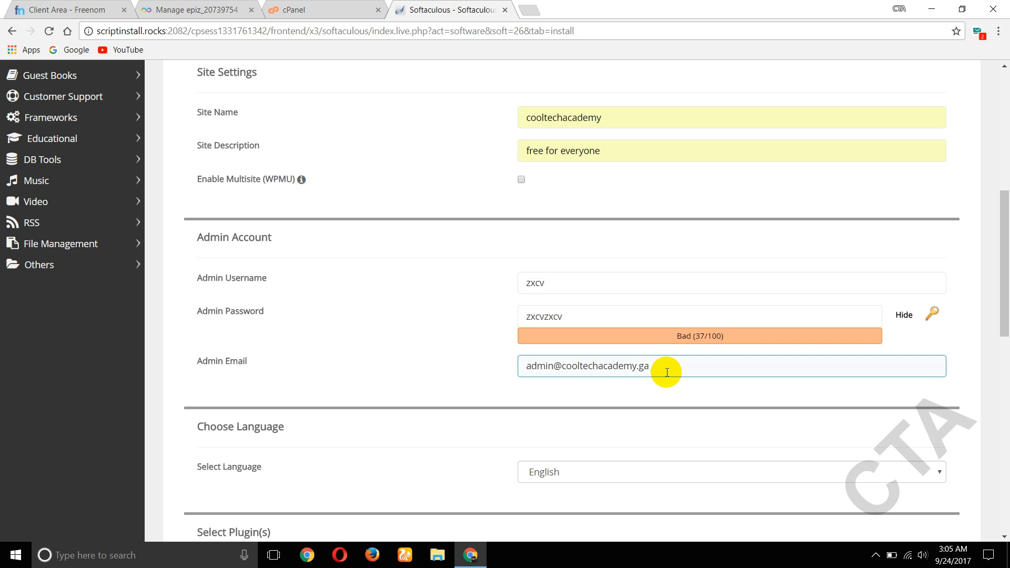
scroll(666, 371, down, 1)
click(680, 331)
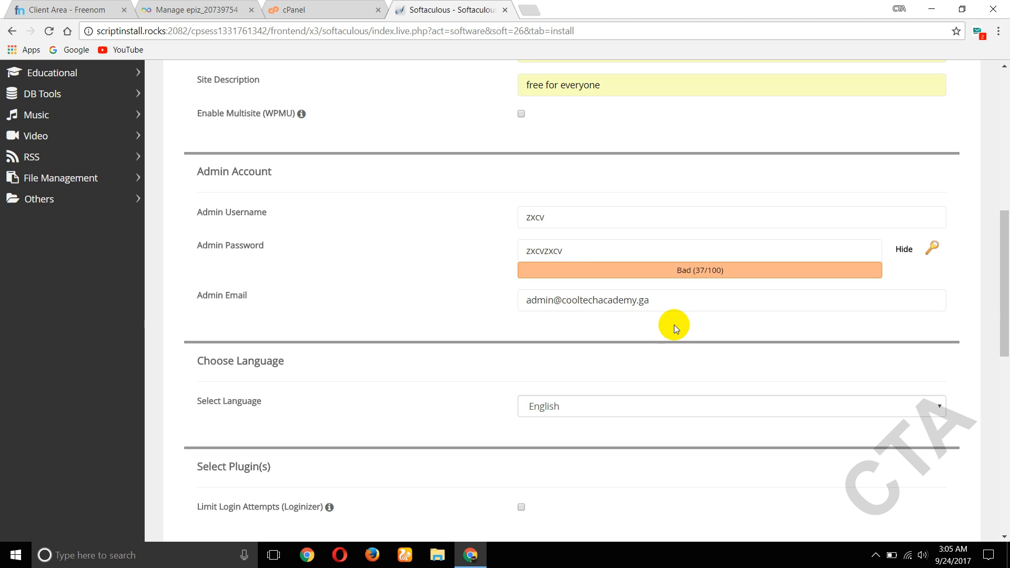
click(538, 309)
scroll(555, 312, down, 8)
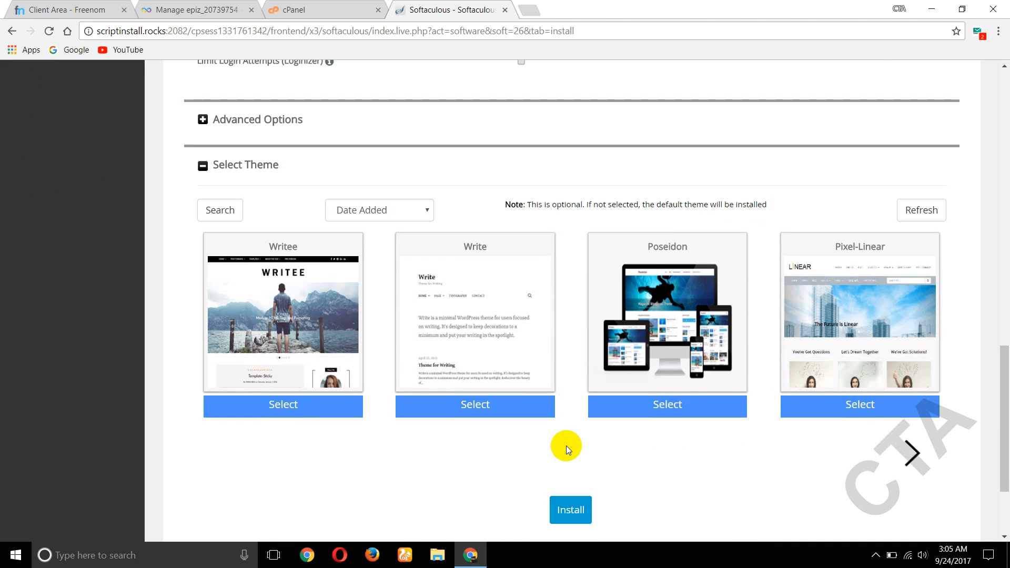
- Install WordPress on cooltechacademy.ga from the completed Softaculous form
scroll(566, 446, down, 1)
click(571, 447)
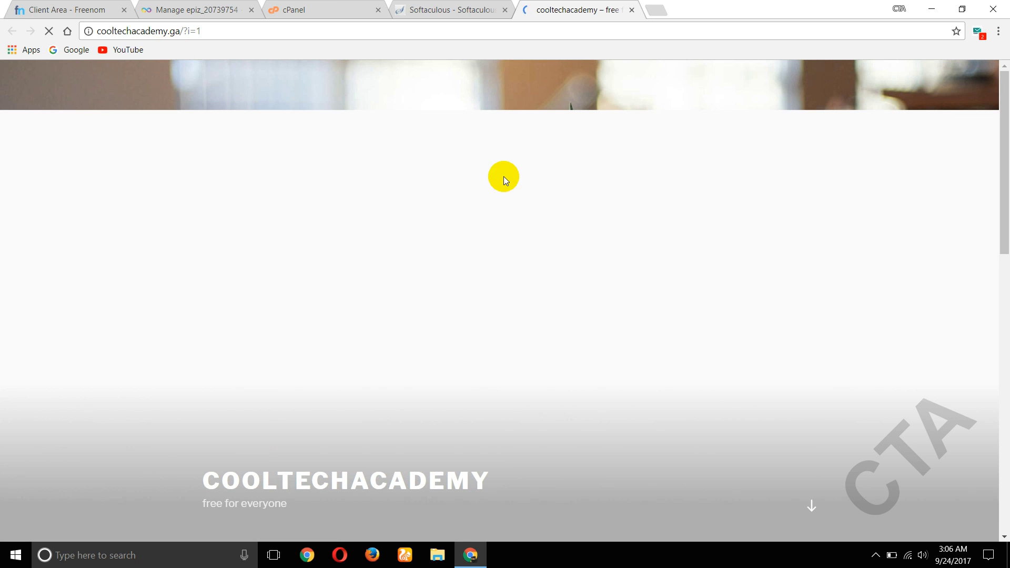
- Look over the live site, then return to the Softaculous success page listing /wp-admin/
scroll(500, 165, down, 15)
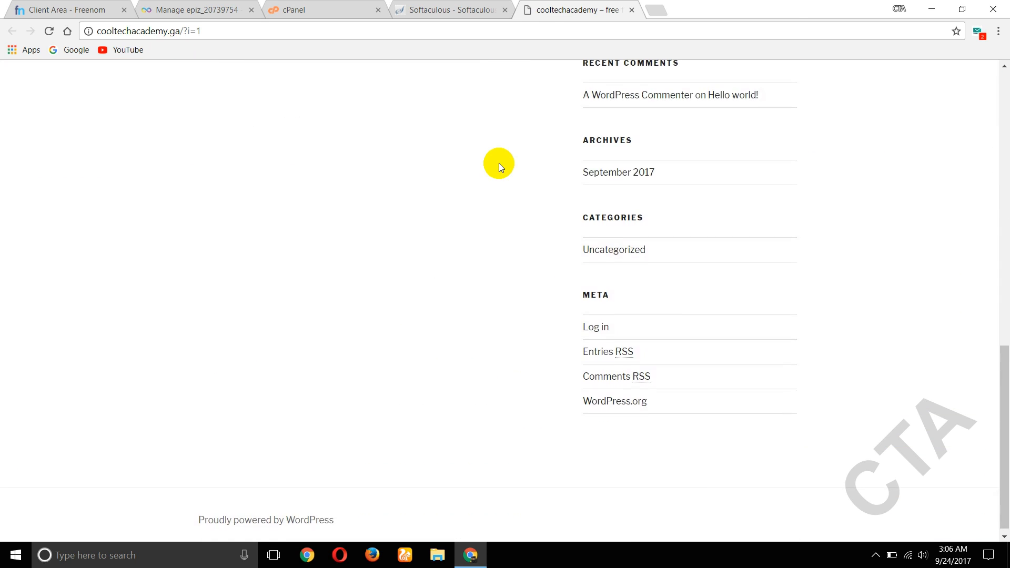
scroll(499, 163, up, 15)
click(442, 10)
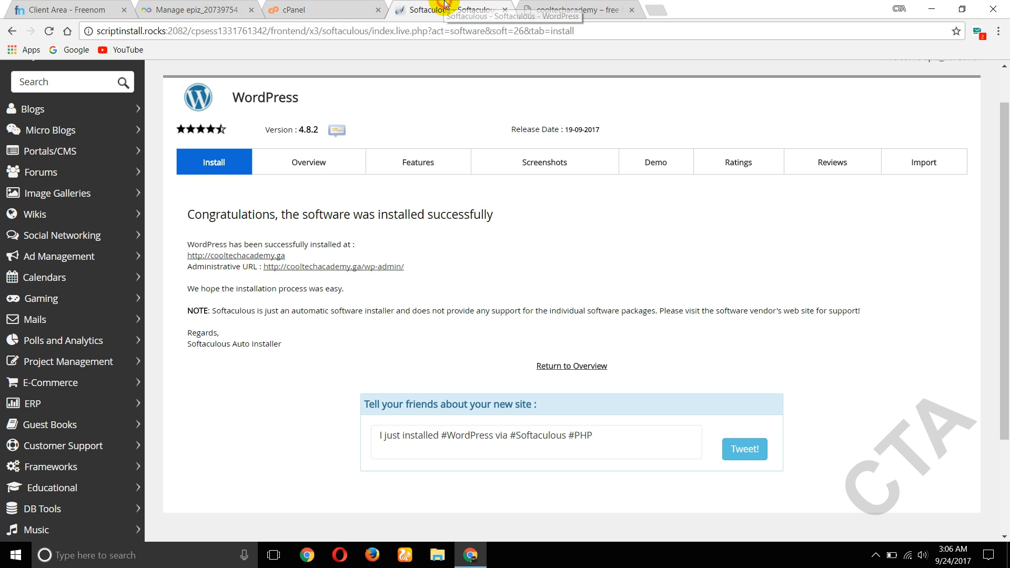